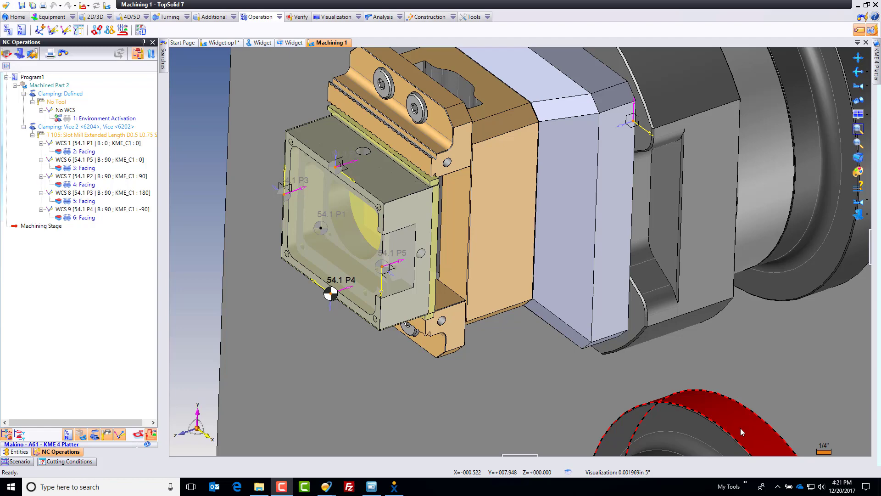
Create an end milling open-pocketing operation on the pocket's upper ledge with the 0.5 in slot mill T 105 and simulate it.
{"action": "right_click", "coordinate": [315, 257]}
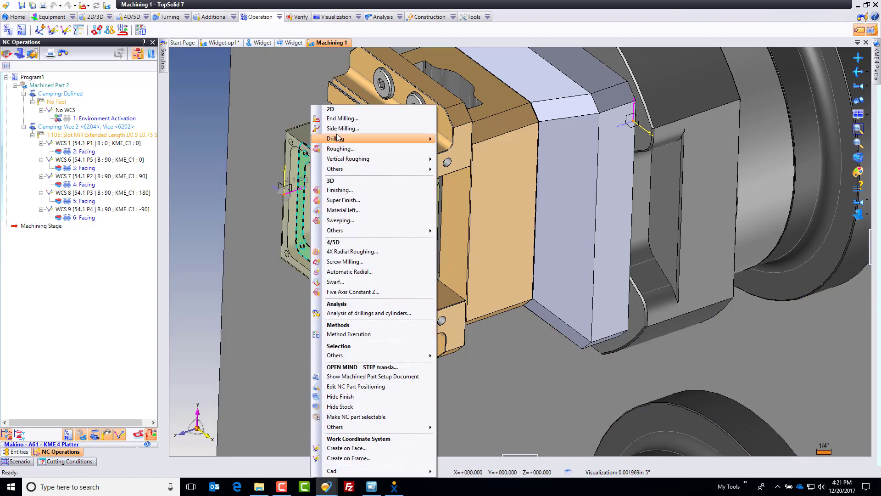
{"action": "left_click", "coordinate": [342, 119]}
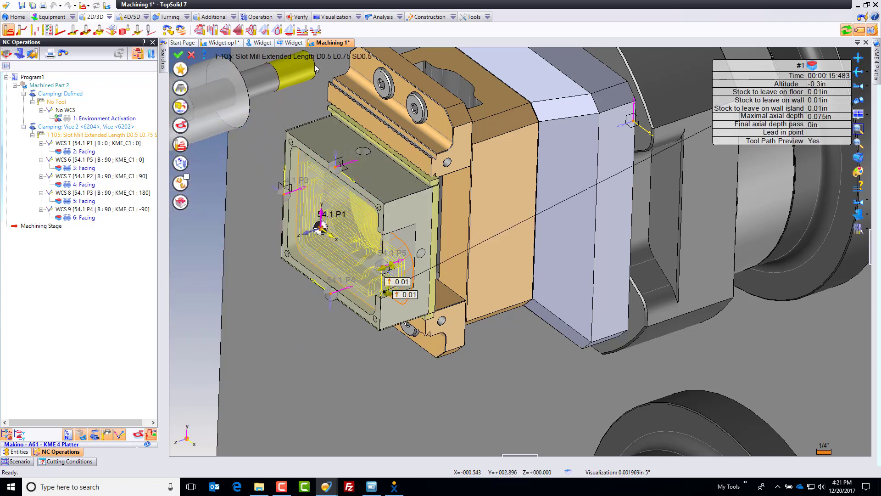
{"action": "middle_click_drag", "start_coordinate": [319, 102], "coordinate": [431, 101]}
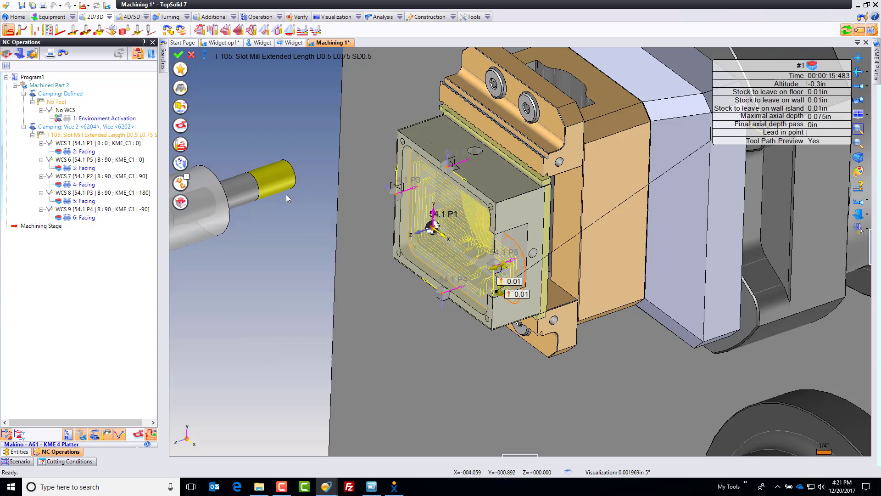
{"action": "left_click_drag", "start_coordinate": [86, 153], "coordinate": [184, 111]}
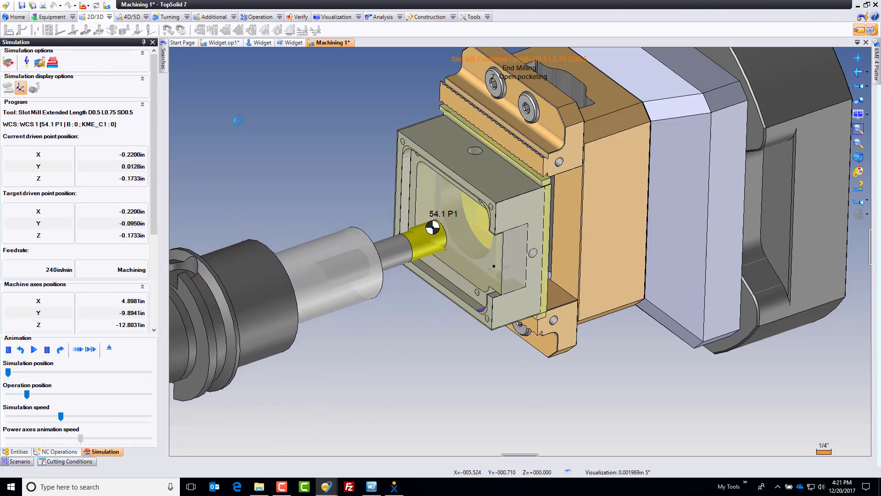
{"action": "key", "text": "Escape"}
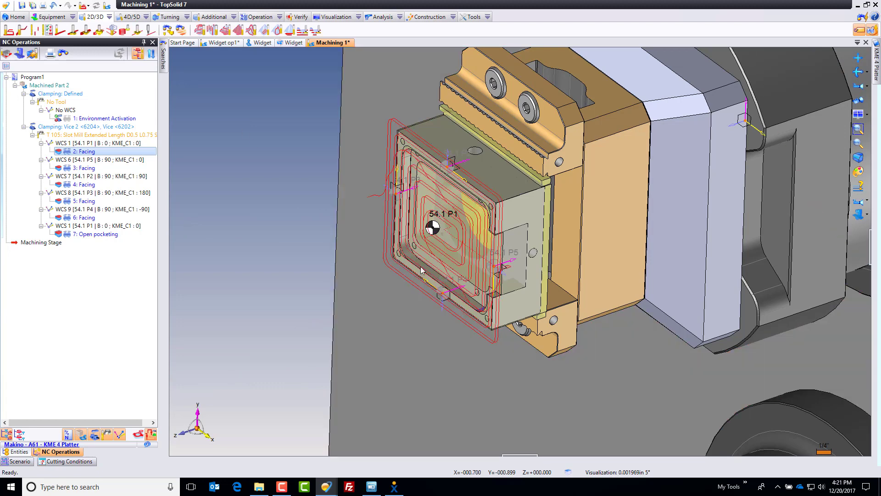
Repeat the T 105 pocketing operation on the deeper pocket floor, the open side slot and the round central bore.
{"action": "scroll", "coordinate": [504, 271], "scroll_direction": "up", "scroll_amount": 2}
{"action": "scroll", "coordinate": [504, 270], "scroll_direction": "up", "scroll_amount": 1}
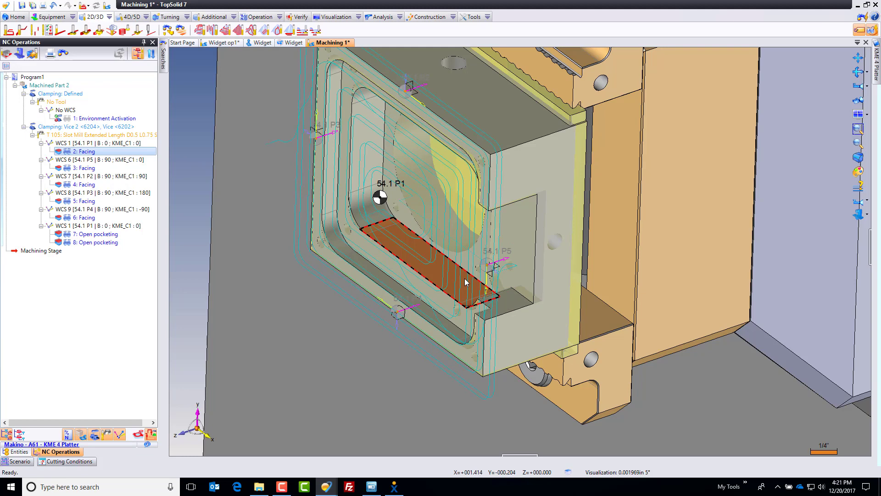
{"action": "left_click", "coordinate": [532, 259]}
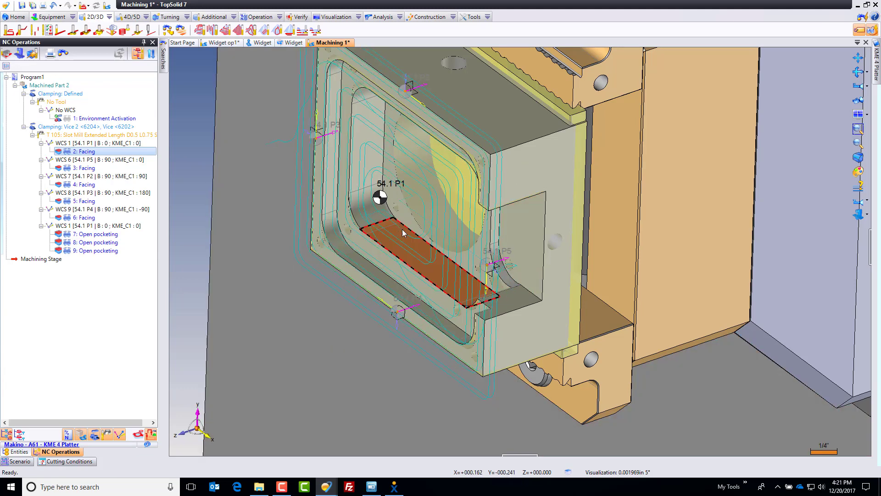
{"action": "left_click", "coordinate": [419, 202]}
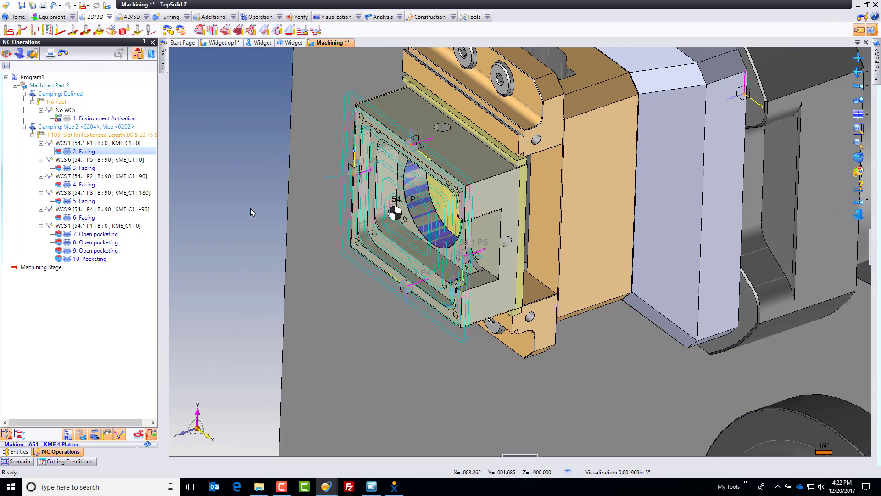
{"action": "left_click", "coordinate": [239, 201]}
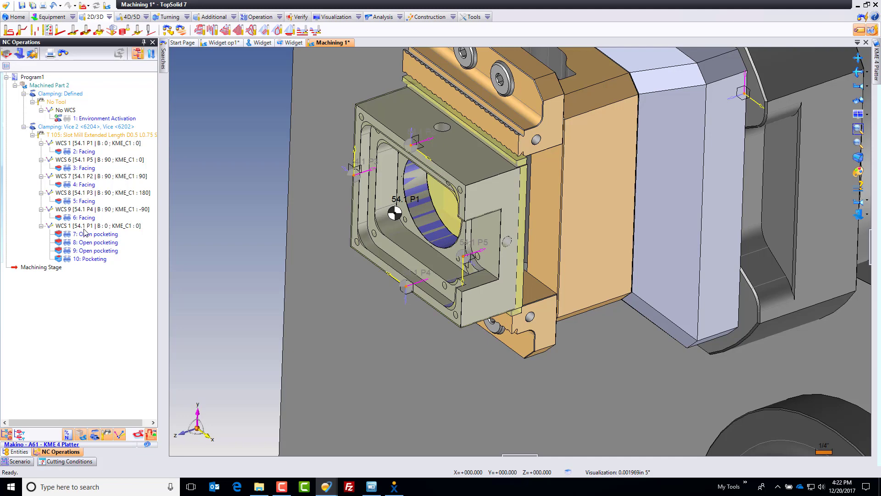
Copy the first open pocketing operation onto the pocket's upper ledge again to rework the leftover corner material.
{"action": "left_click", "coordinate": [94, 250]}
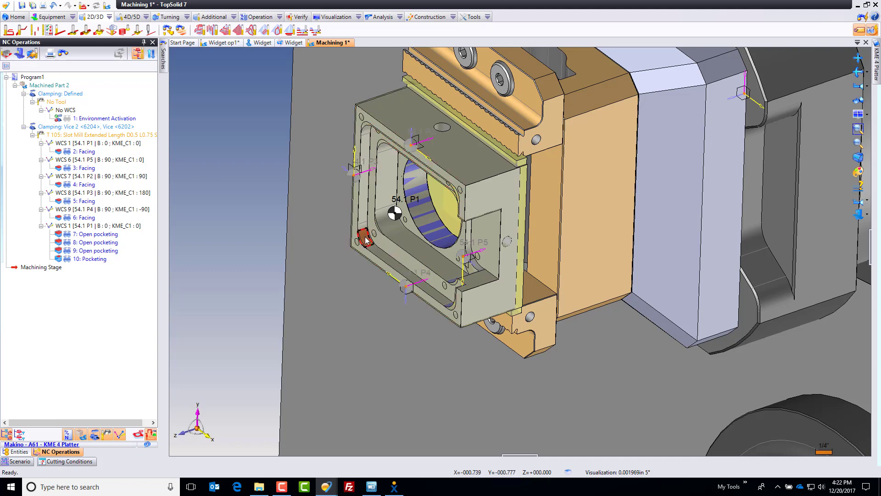
{"action": "scroll", "coordinate": [363, 239], "scroll_direction": "up", "scroll_amount": 3}
{"action": "scroll", "coordinate": [362, 239], "scroll_direction": "up", "scroll_amount": 2}
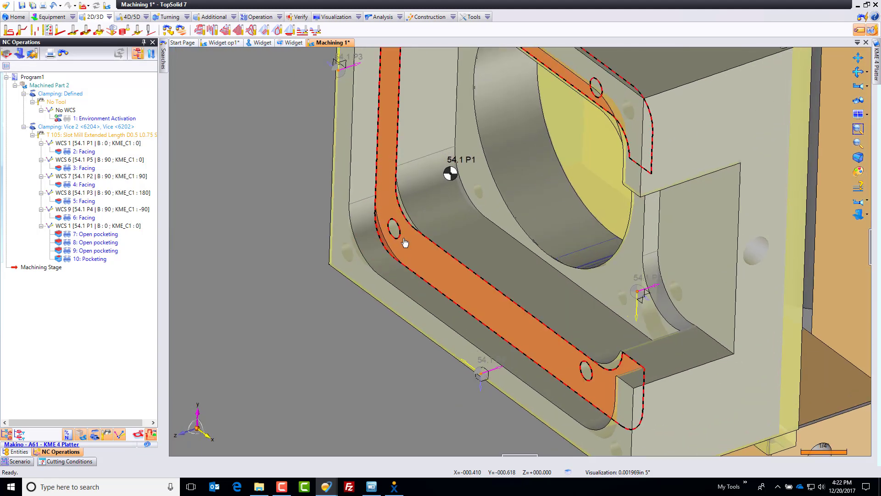
{"action": "middle_click_drag", "start_coordinate": [421, 239], "coordinate": [476, 243]}
{"action": "scroll", "coordinate": [470, 243], "scroll_direction": "up", "scroll_amount": 1}
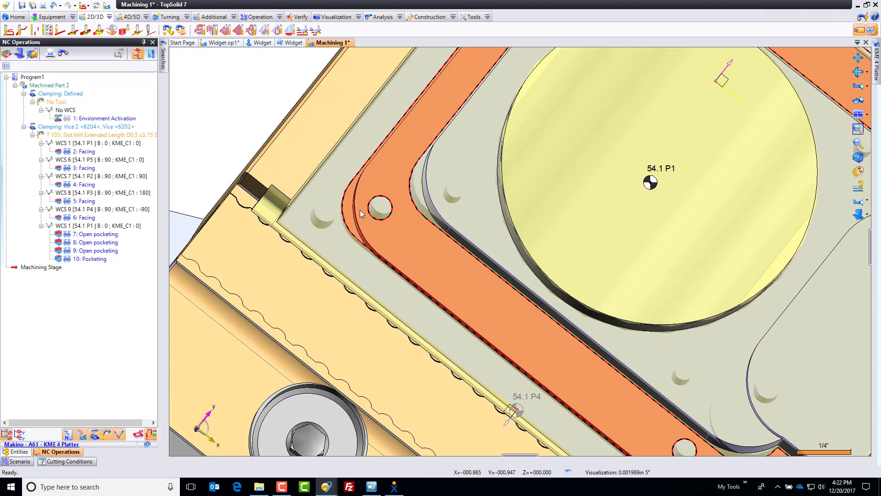
{"action": "scroll", "coordinate": [361, 213], "scroll_direction": "down", "scroll_amount": 5}
{"action": "middle_click_drag", "start_coordinate": [362, 215], "coordinate": [388, 257]}
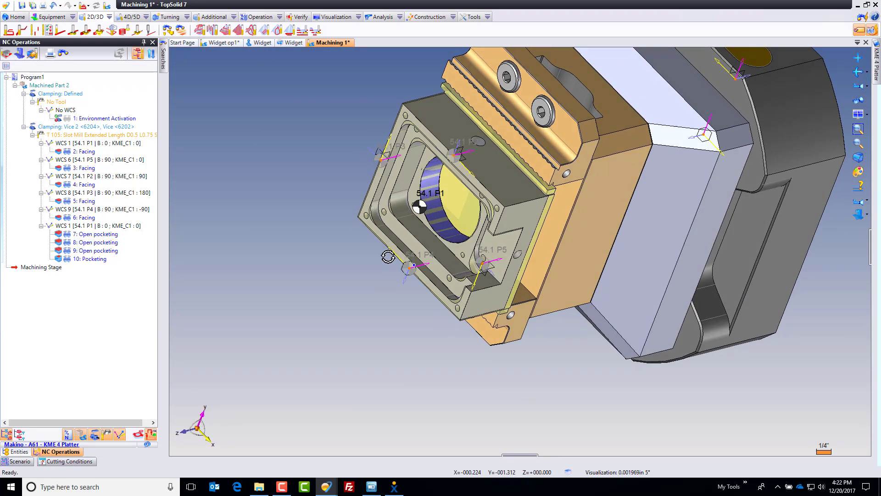
{"action": "scroll", "coordinate": [388, 257], "scroll_direction": "up", "scroll_amount": 5}
{"action": "left_click", "coordinate": [103, 235]}
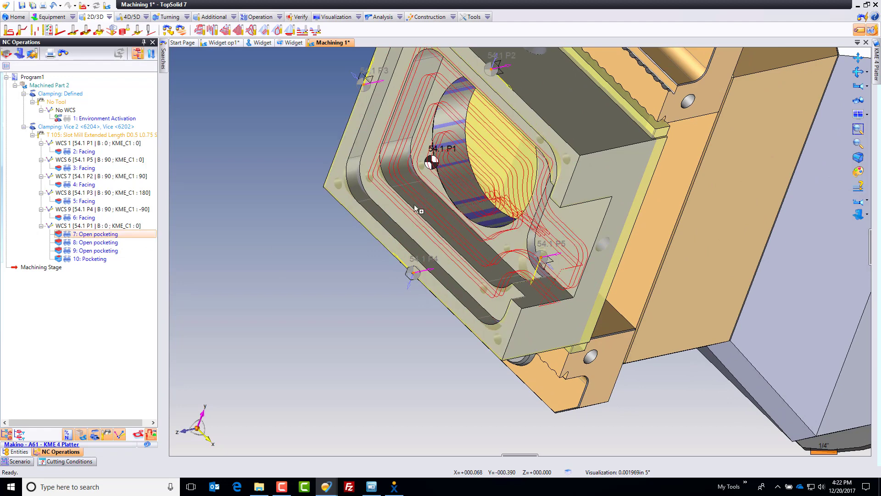
{"action": "left_click", "coordinate": [394, 213]}
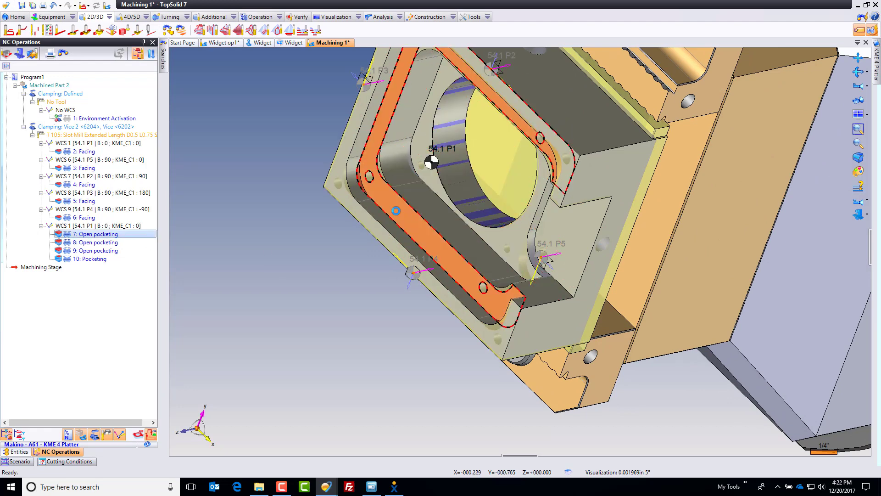
{"action": "key", "text": "Return"}
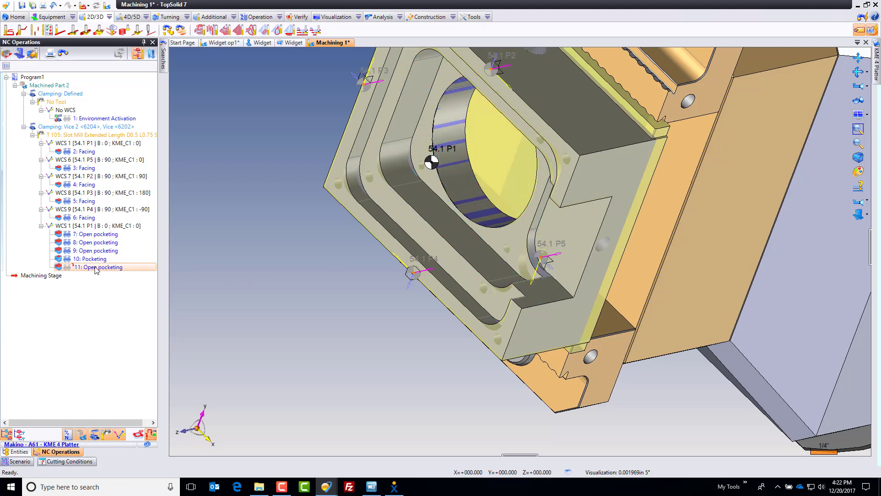
Change the new ledge pocketing operation's tool to T 107, the 0.25 in slot mill, and validate it.
{"action": "double_click", "coordinate": [96, 267]}
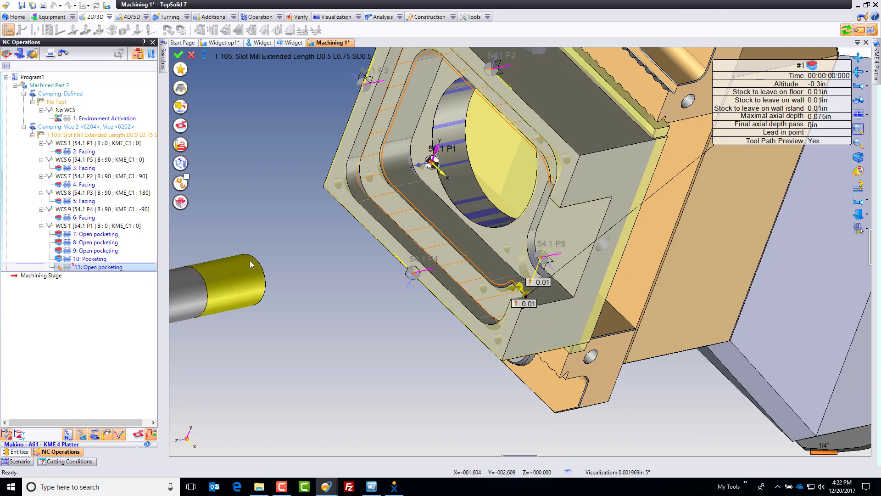
{"action": "left_click", "coordinate": [179, 89]}
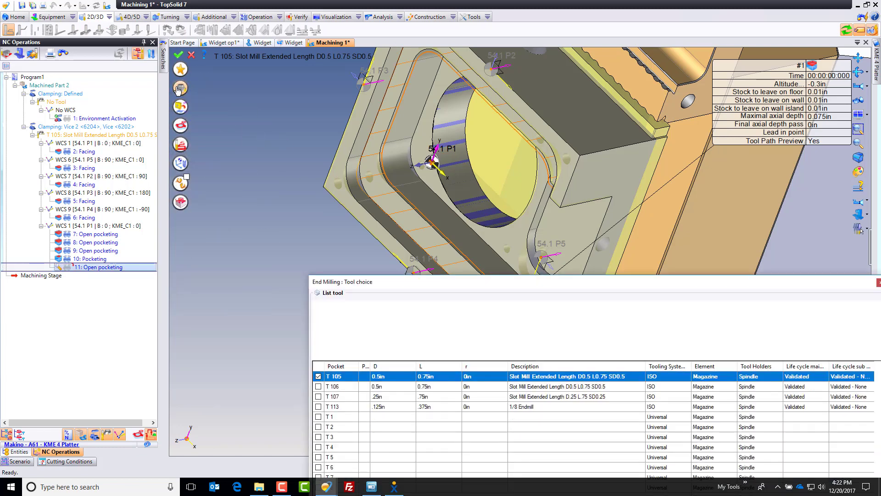
{"action": "left_click", "coordinate": [318, 396]}
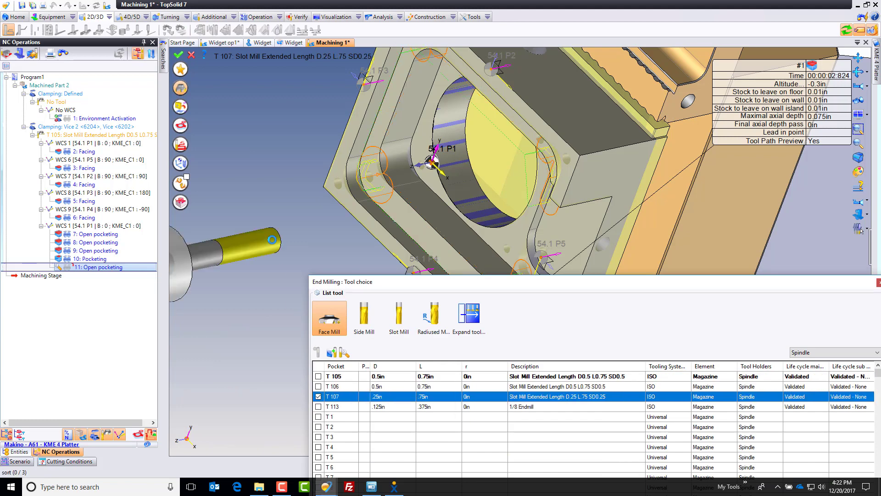
{"action": "left_click", "coordinate": [180, 88]}
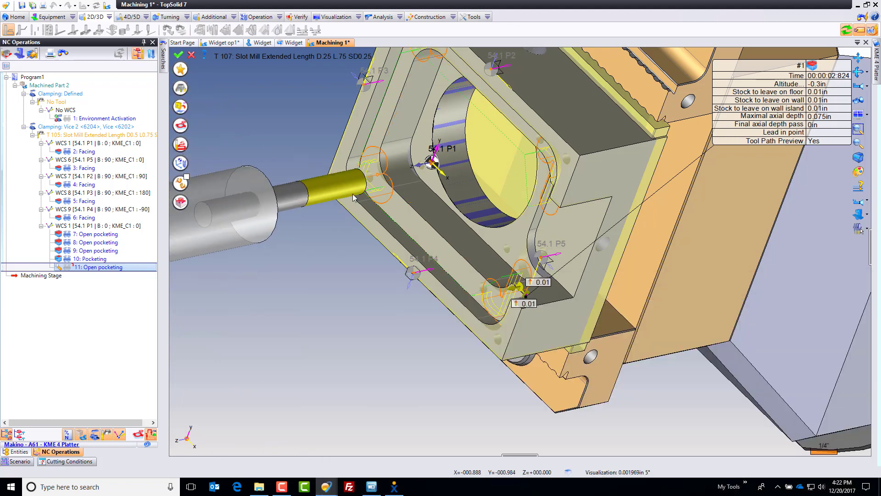
{"action": "middle_click_drag", "start_coordinate": [399, 219], "coordinate": [402, 287]}
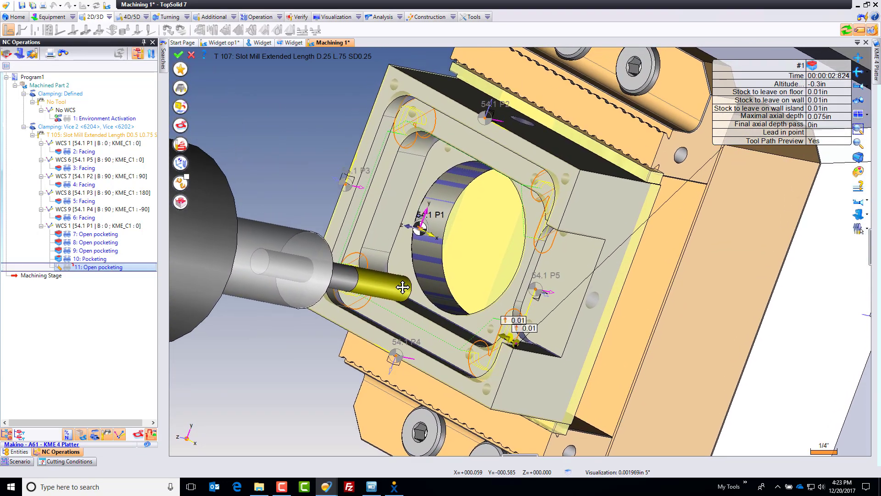
{"action": "left_click", "coordinate": [178, 54]}
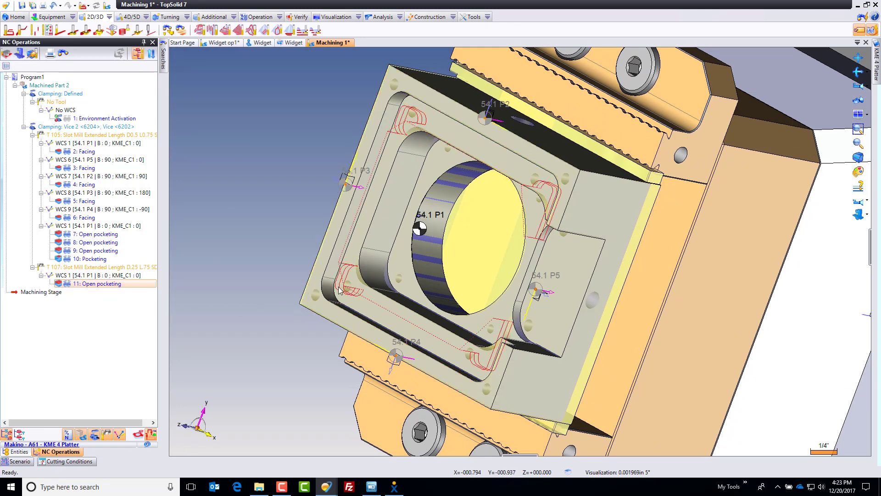
Repeat the T 107 open pocketing operation on the deeper pocket floor and the open side slot, and inspect the corner toolpaths.
{"action": "left_click", "coordinate": [400, 278]}
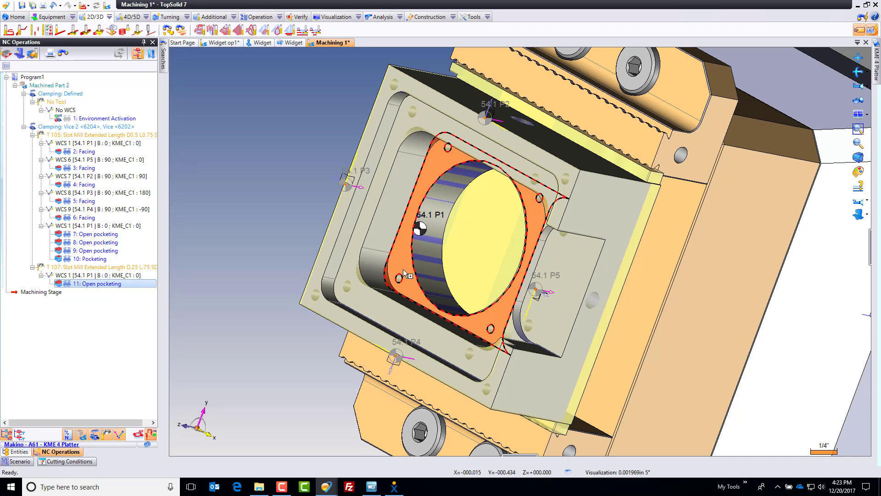
{"action": "left_click_drag", "start_coordinate": [403, 270], "coordinate": [404, 270]}
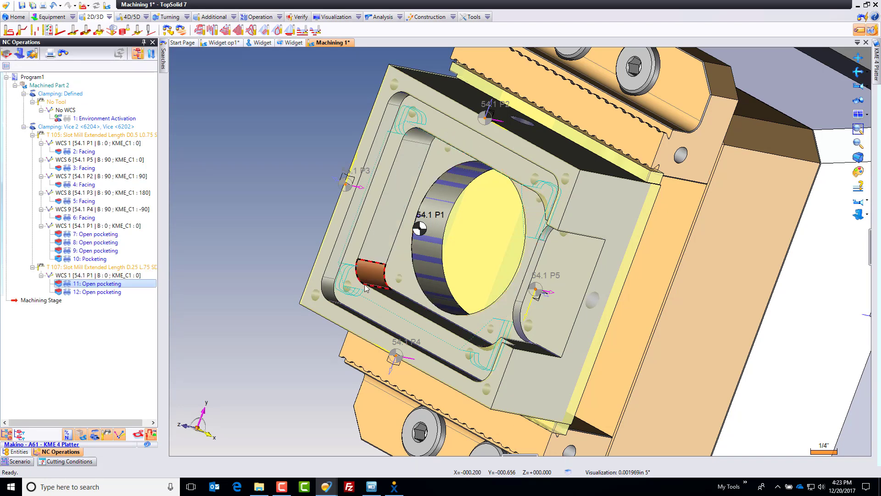
{"action": "left_click", "coordinate": [556, 320]}
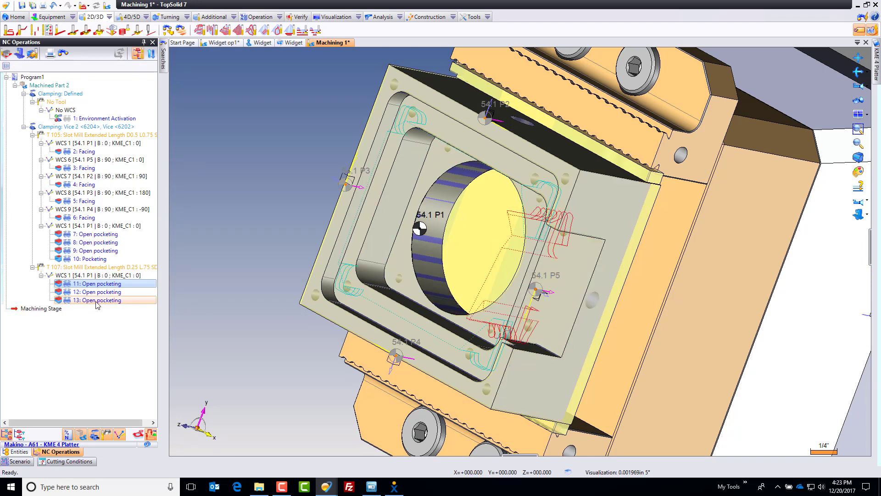
{"action": "left_click", "coordinate": [97, 301]}
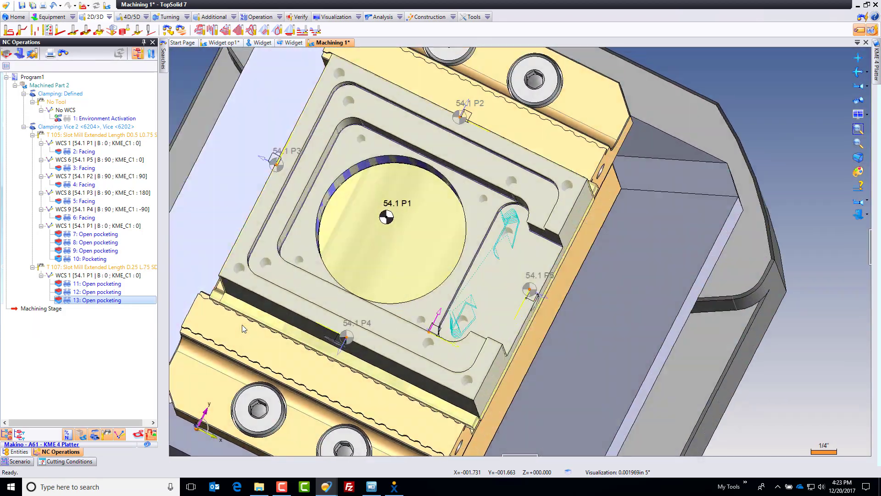
{"action": "scroll", "coordinate": [474, 244], "scroll_direction": "up", "scroll_amount": 3}
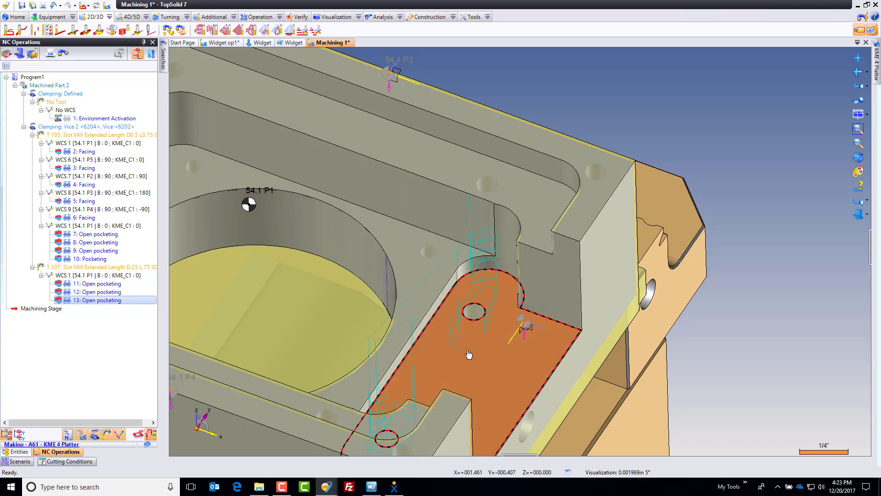
{"action": "scroll", "coordinate": [475, 316], "scroll_direction": "down", "scroll_amount": 5}
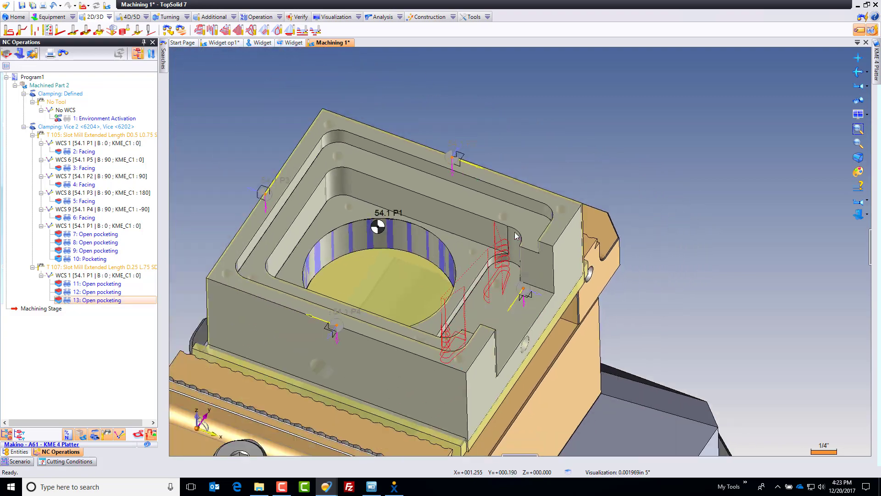
{"action": "left_click", "coordinate": [628, 164]}
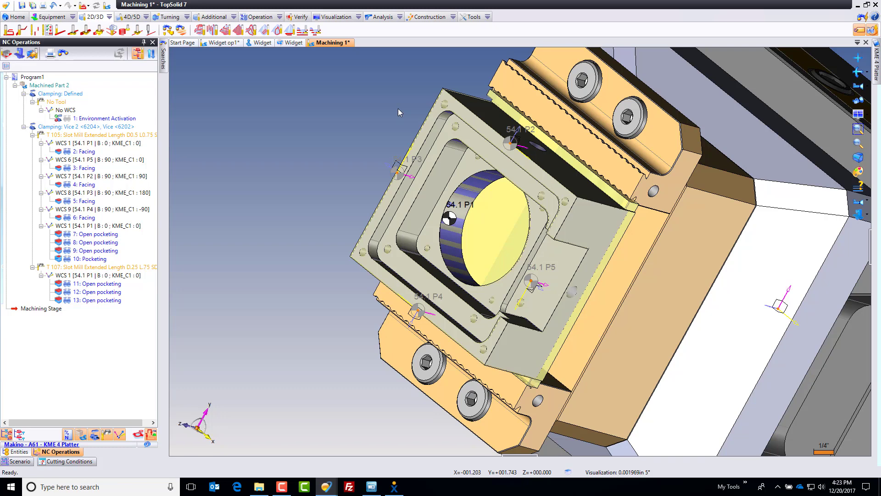
Copy the T 107 ledge operation onto the part's outer rim face as a facing operation and open its settings.
{"action": "left_click", "coordinate": [107, 284]}
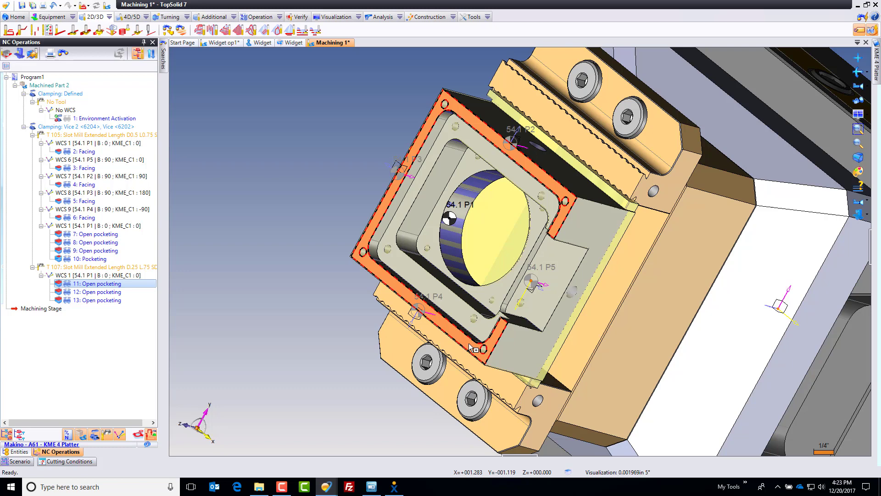
{"action": "left_click_drag", "start_coordinate": [469, 345], "coordinate": [469, 345]}
{"action": "double_click", "coordinate": [87, 308]}
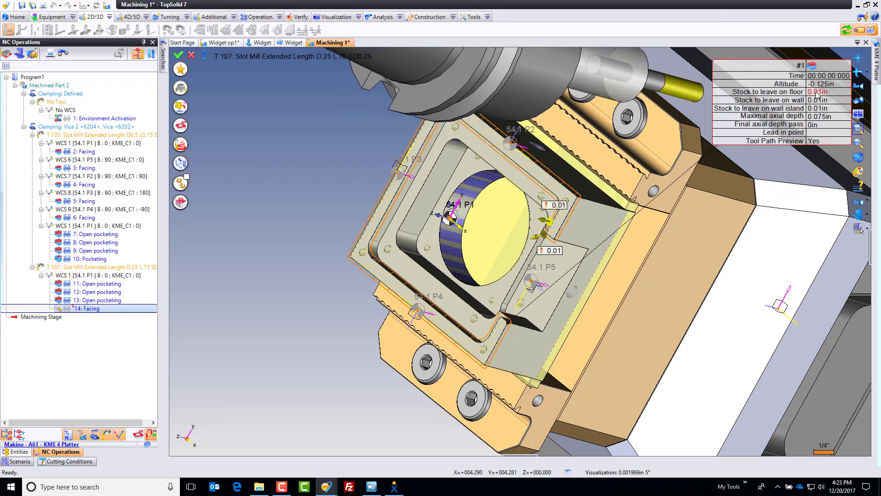
Set the rim facing's stock to leave to 0 in on the floor and 0.015 in on both the wall and wall island.
{"action": "left_click", "coordinate": [816, 92]}
{"action": "key", "text": "Return"}
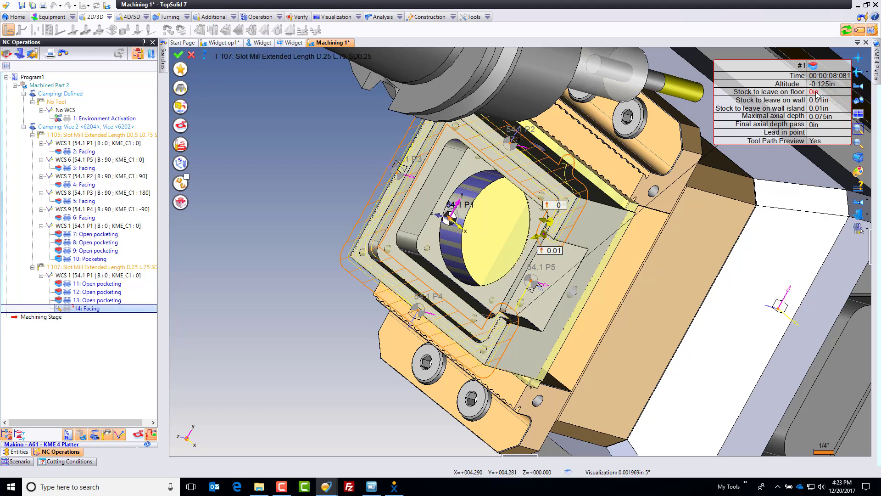
{"action": "left_click", "coordinate": [819, 100]}
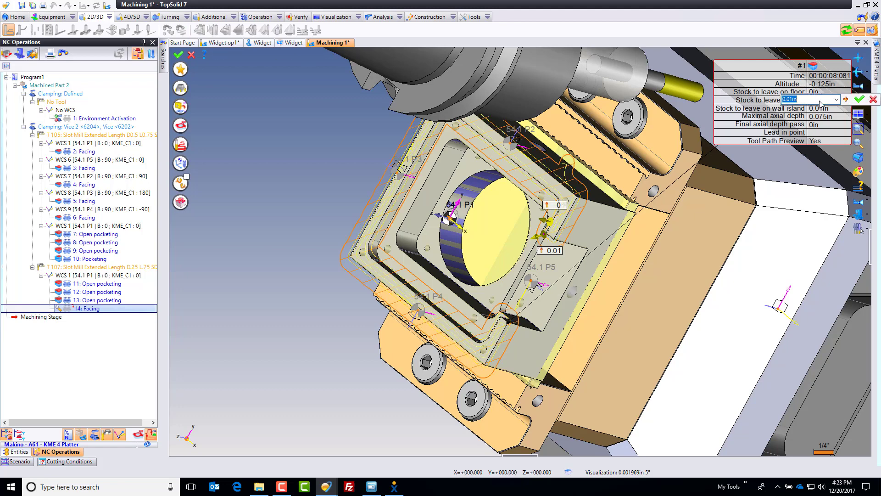
{"action": "key", "text": "Return"}
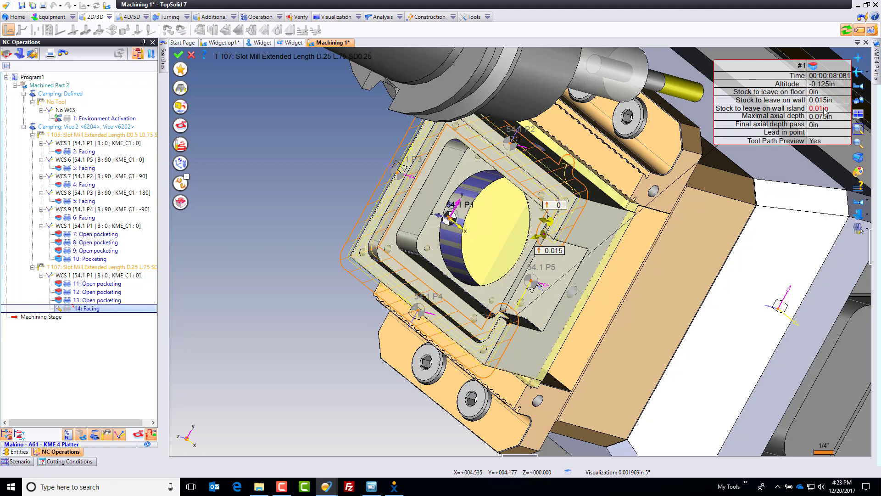
{"action": "left_click", "coordinate": [823, 109]}
{"action": "type", "text": ".01"}
{"action": "key", "text": "Return"}
Set the rim facing's maximal axial depth to 3 in.
{"action": "left_click", "coordinate": [817, 118]}
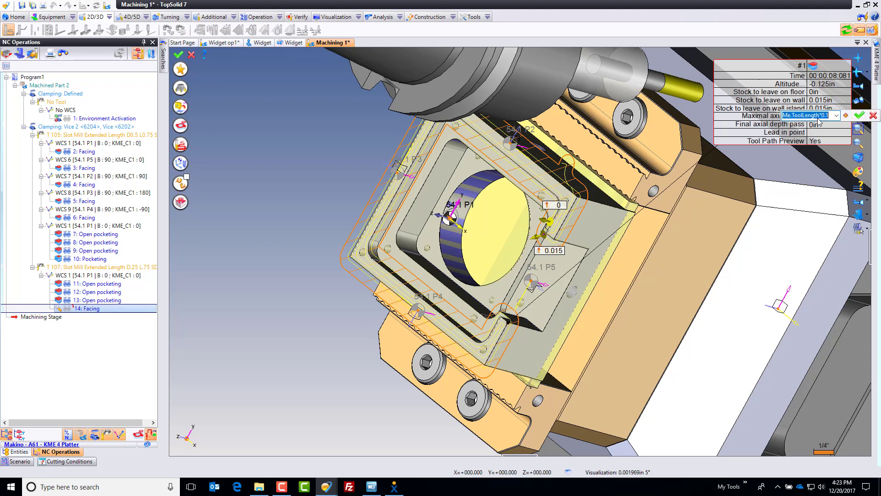
{"action": "type", "text": "3"}
{"action": "key", "text": "Return"}
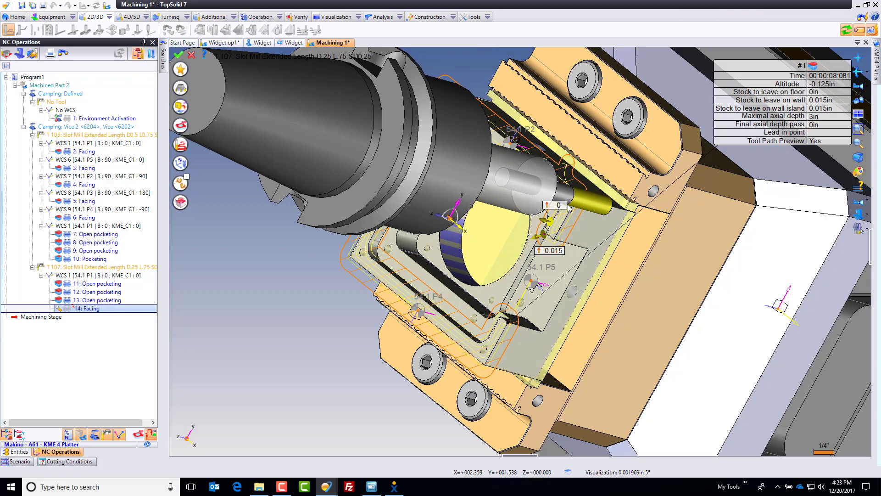
{"action": "middle_click_drag", "start_coordinate": [404, 195], "coordinate": [429, 164]}
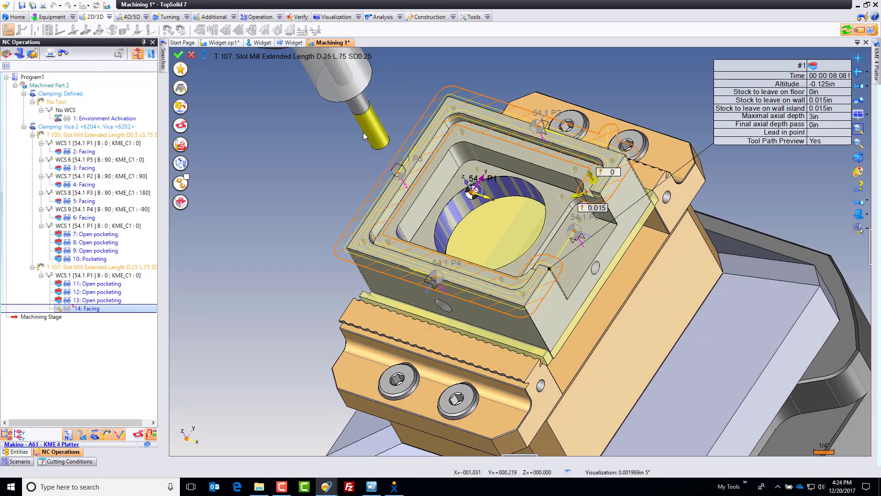
Add the ledge, pocket floor and open side slot faces to the rim facing's geometry, validate it and inspect the corner toolpaths.
{"action": "left_click", "coordinate": [181, 125]}
{"action": "scroll", "coordinate": [326, 177], "scroll_direction": "up", "scroll_amount": 4}
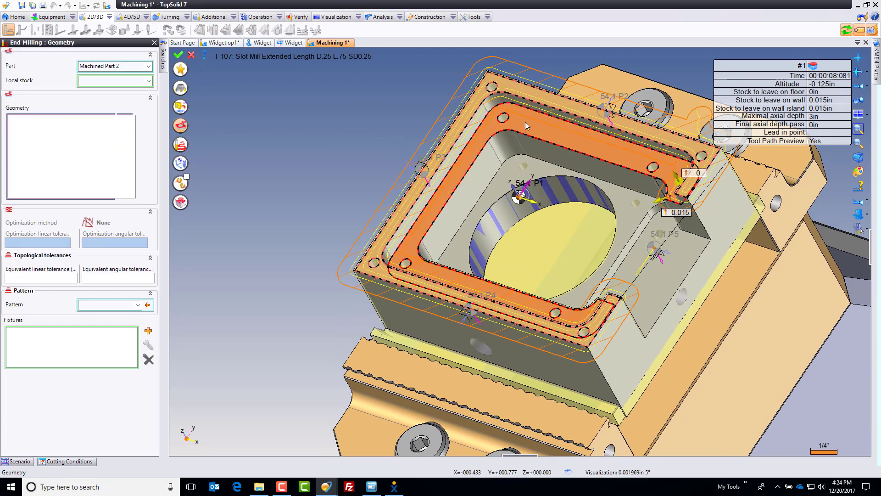
{"action": "left_click", "coordinate": [525, 122]}
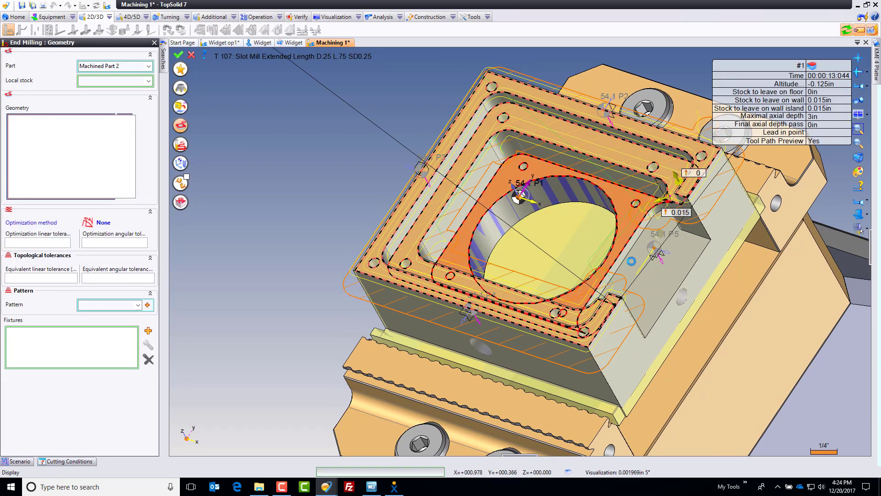
{"action": "left_click", "coordinate": [668, 266]}
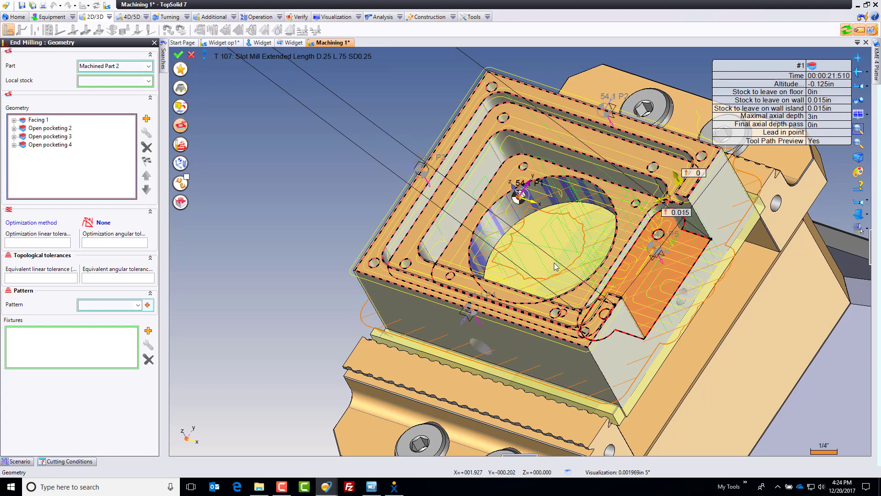
{"action": "left_click", "coordinate": [179, 56]}
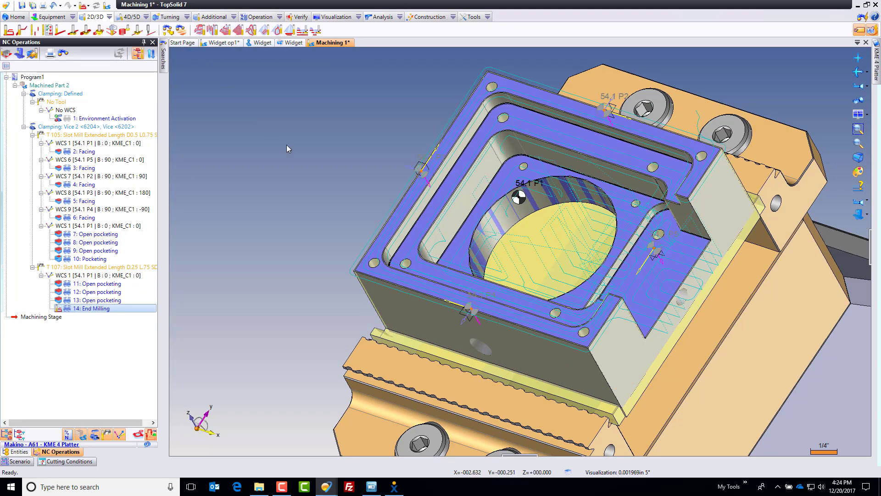
{"action": "scroll", "coordinate": [506, 82], "scroll_direction": "up", "scroll_amount": 5}
{"action": "scroll", "coordinate": [461, 155], "scroll_direction": "up", "scroll_amount": 8}
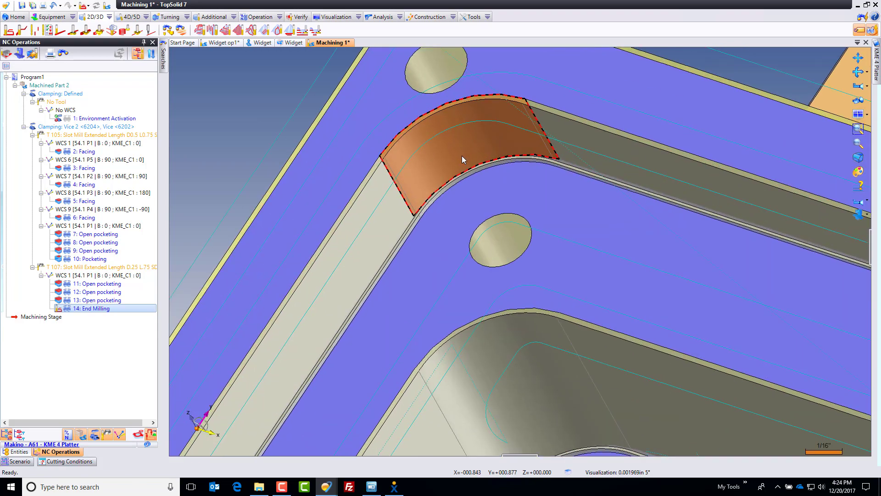
{"action": "scroll", "coordinate": [398, 258], "scroll_direction": "down", "scroll_amount": 12}
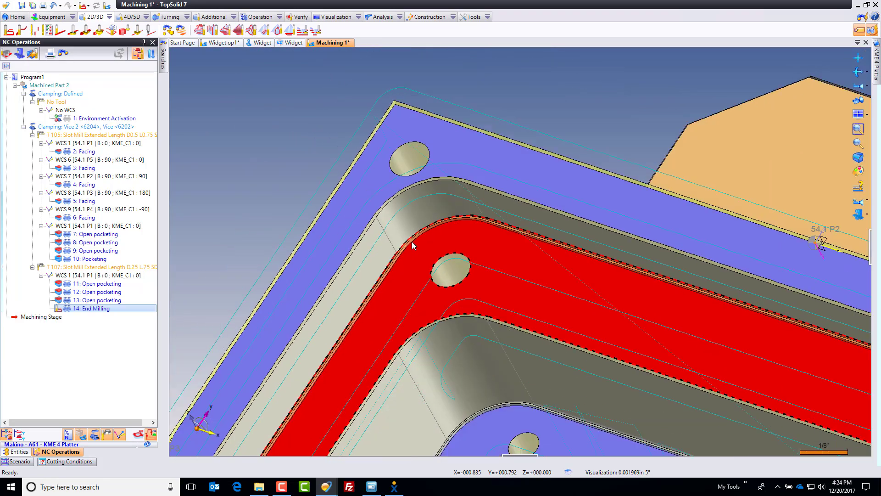
{"action": "middle_click_drag", "start_coordinate": [431, 190], "coordinate": [453, 108]}
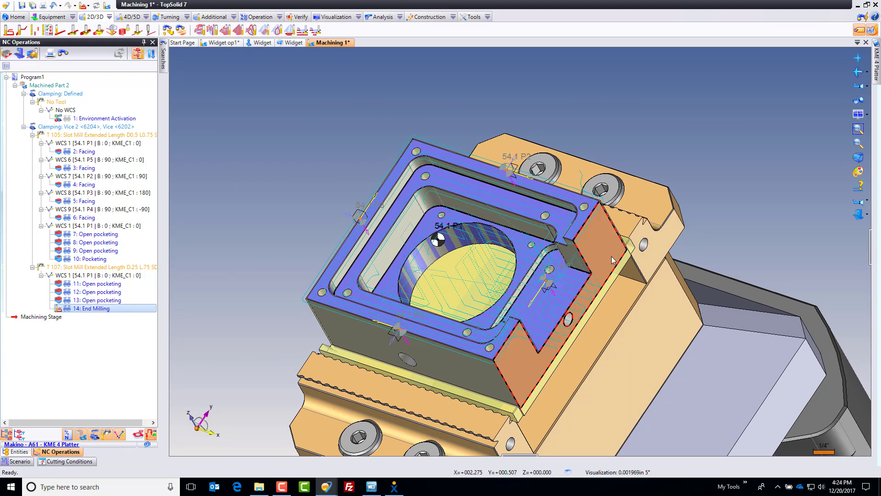
{"action": "left_click", "coordinate": [345, 90]}
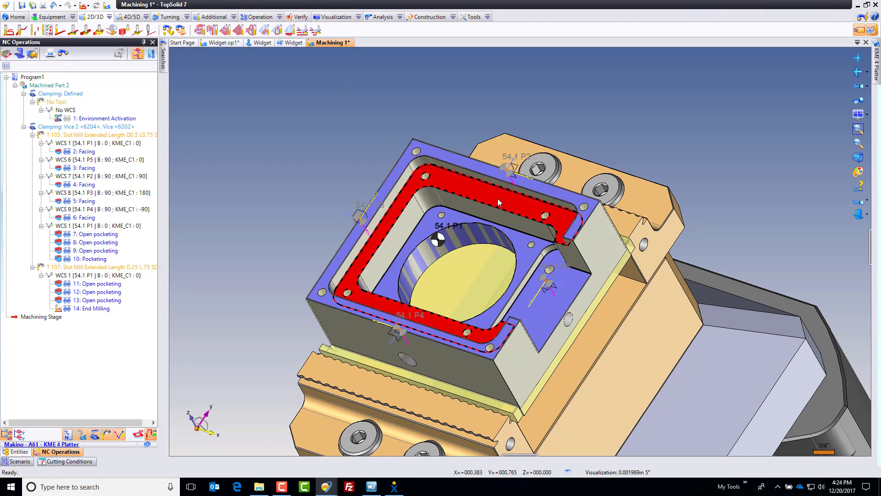
Create a T 107 side milling operation on the wall between the rim and the ledge, using truncated contouring.
{"action": "scroll", "coordinate": [528, 203], "scroll_direction": "up", "scroll_amount": 2}
{"action": "right_click", "coordinate": [528, 200]}
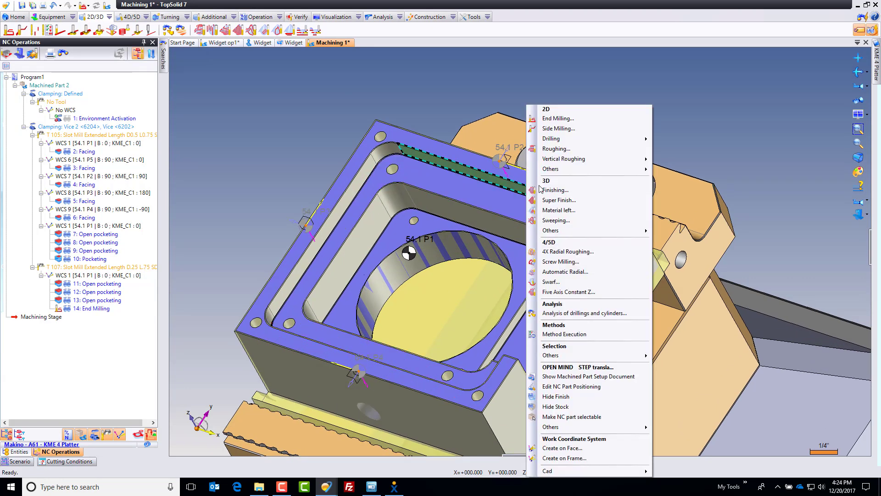
{"action": "left_click", "coordinate": [569, 129]}
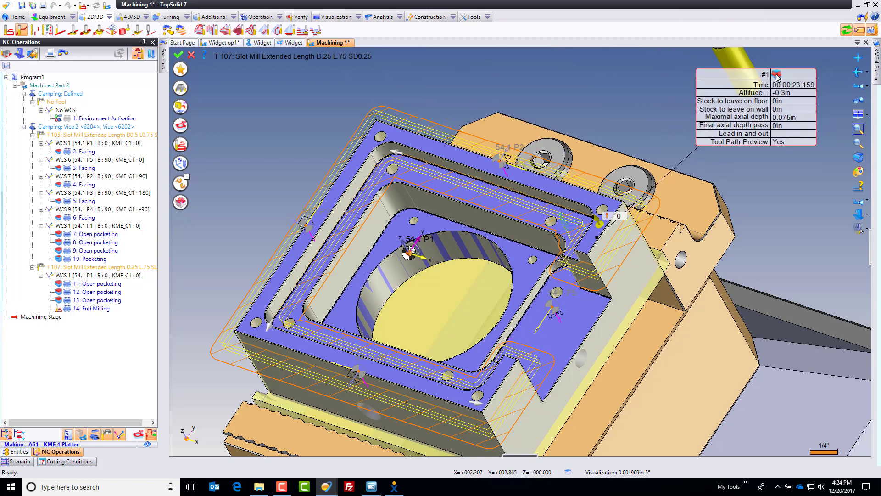
{"action": "mouse_move", "coordinate": [777, 76]}
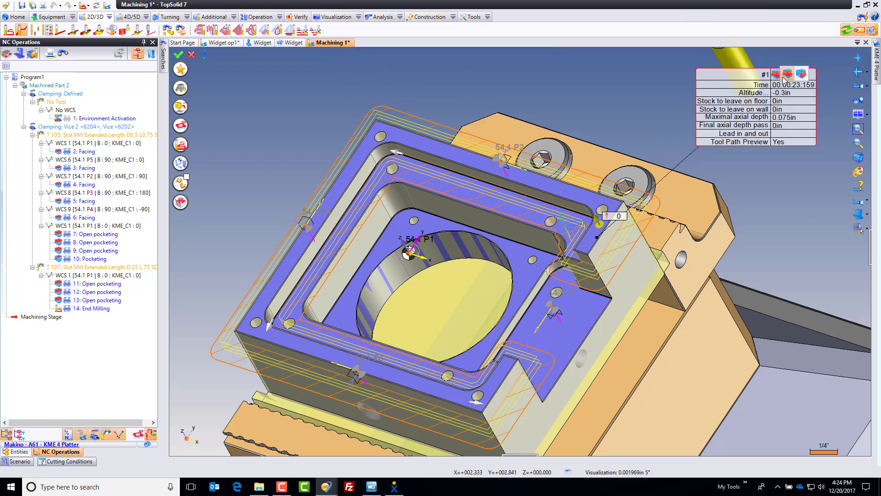
{"action": "left_click", "coordinate": [806, 77]}
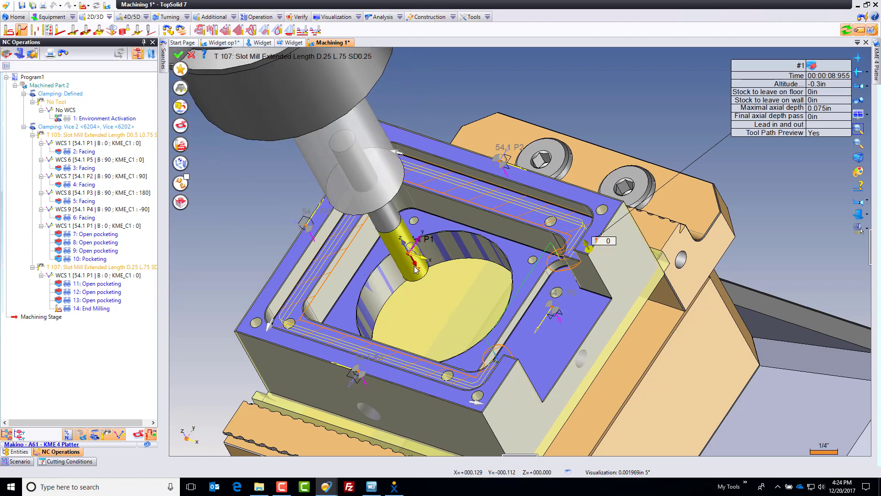
Add the deeper pocket's wall to the side milling geometry as a second contour.
{"action": "left_click", "coordinate": [409, 250]}
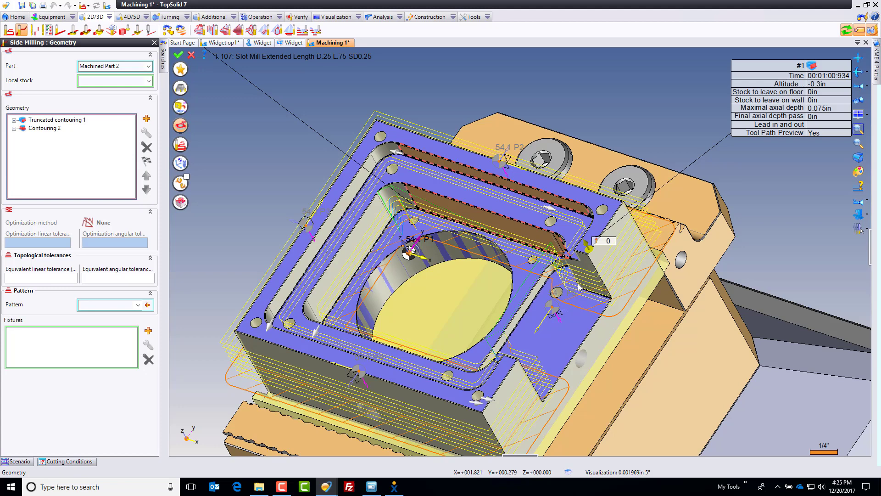
{"action": "scroll", "coordinate": [524, 286], "scroll_direction": "down", "scroll_amount": 5}
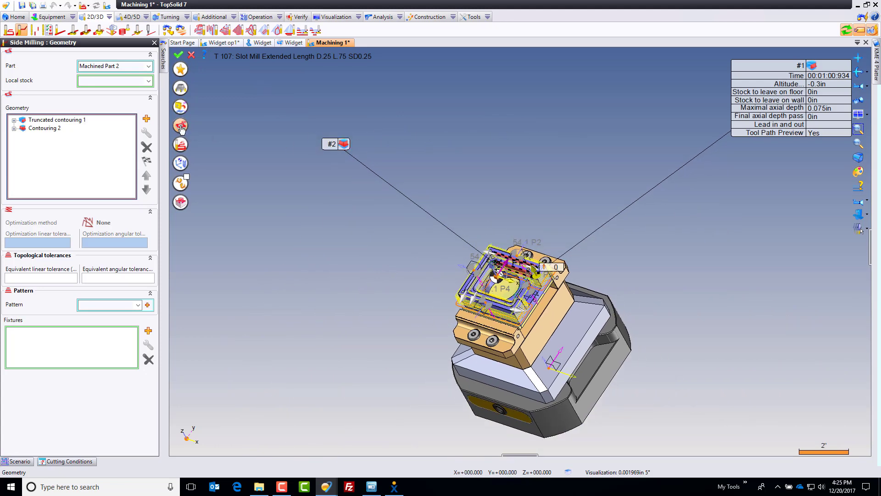
{"action": "left_click", "coordinate": [181, 126]}
Try truncated contouring on the deeper pocket's wall, inspect its toolpath at the side opening, and switch back to full contouring.
{"action": "left_click", "coordinate": [331, 146]}
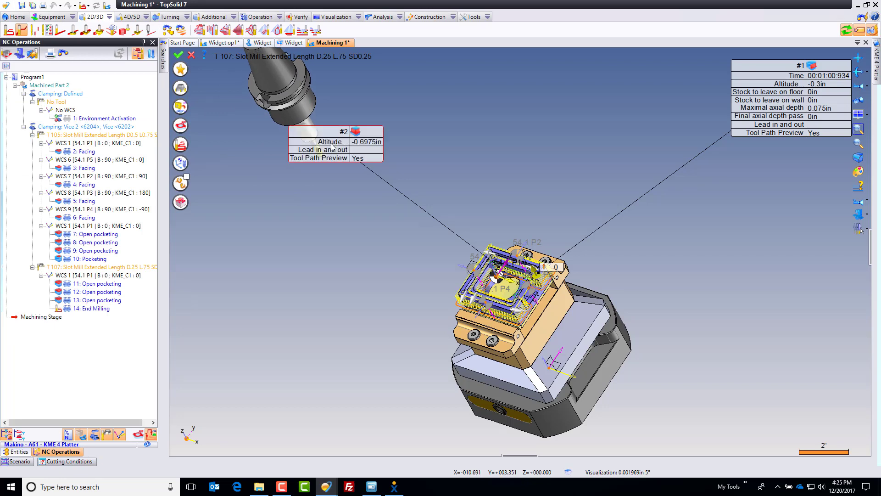
{"action": "left_click", "coordinate": [358, 134]}
{"action": "left_click", "coordinate": [375, 133]}
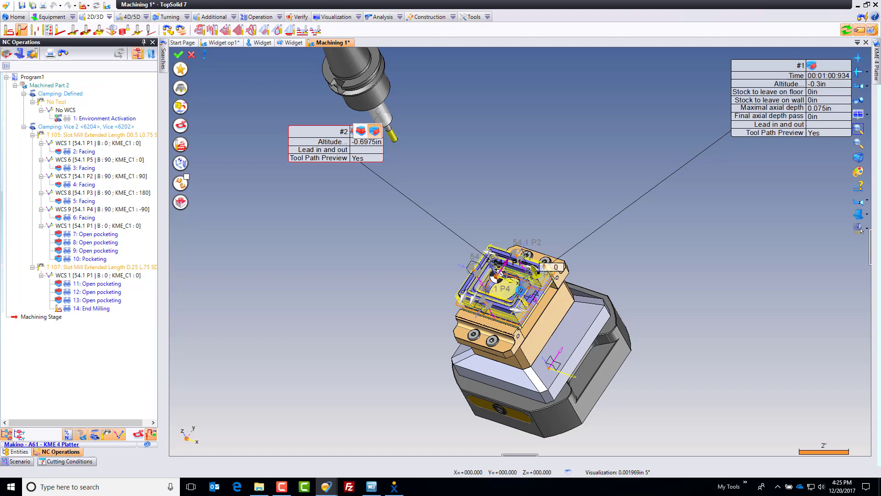
{"action": "left_click", "coordinate": [374, 132]}
{"action": "scroll", "coordinate": [552, 302], "scroll_direction": "up", "scroll_amount": 6}
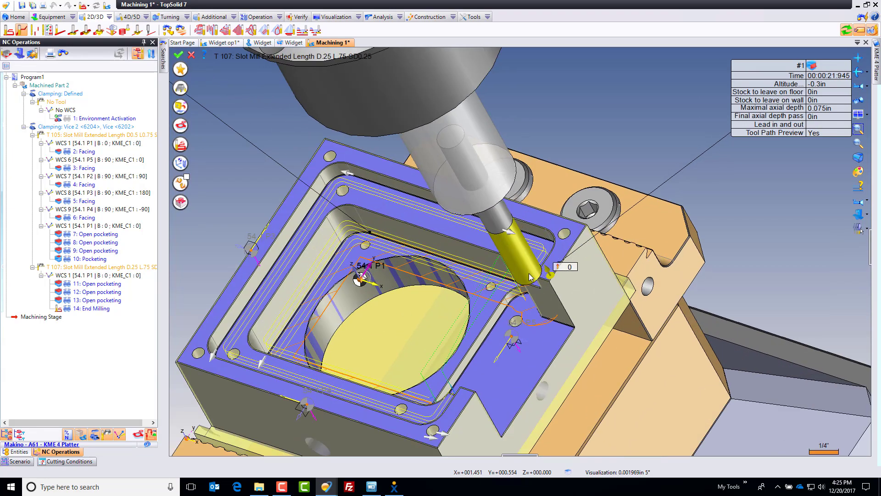
{"action": "middle_click_drag", "start_coordinate": [552, 301], "coordinate": [593, 309]}
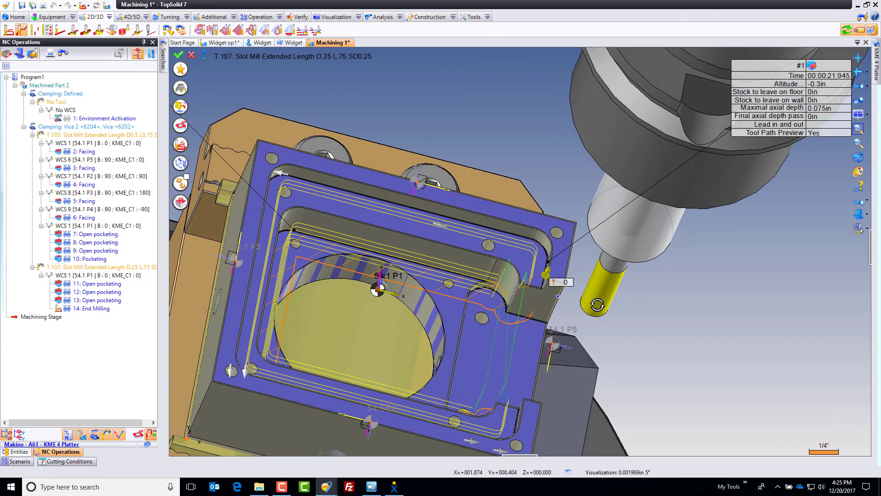
{"action": "left_click_drag", "start_coordinate": [594, 308], "coordinate": [566, 312]}
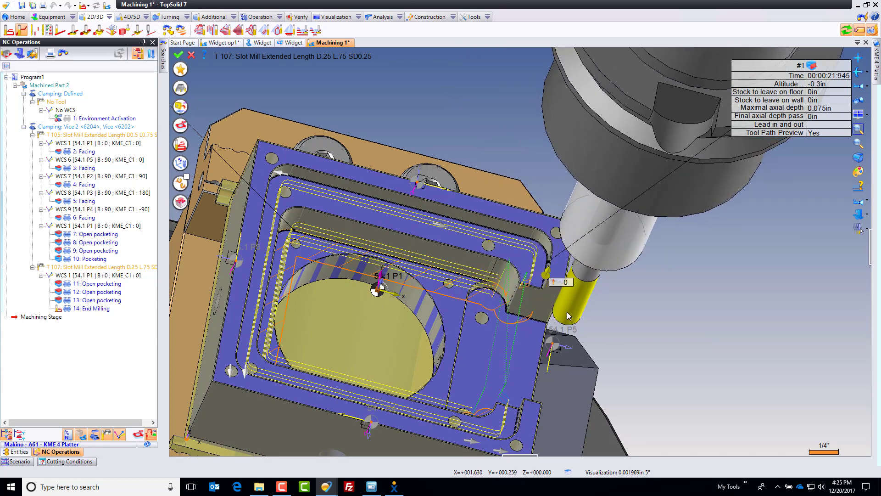
{"action": "scroll", "coordinate": [469, 330], "scroll_direction": "down", "scroll_amount": 5}
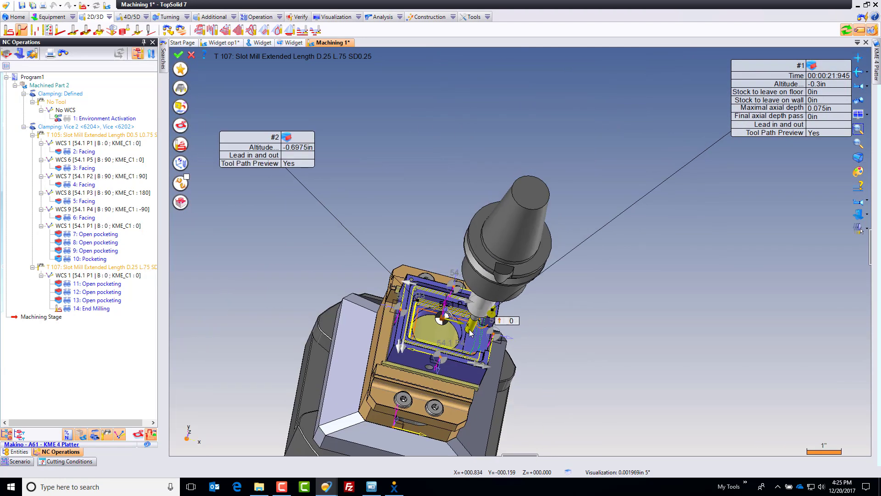
{"action": "left_click", "coordinate": [289, 138]}
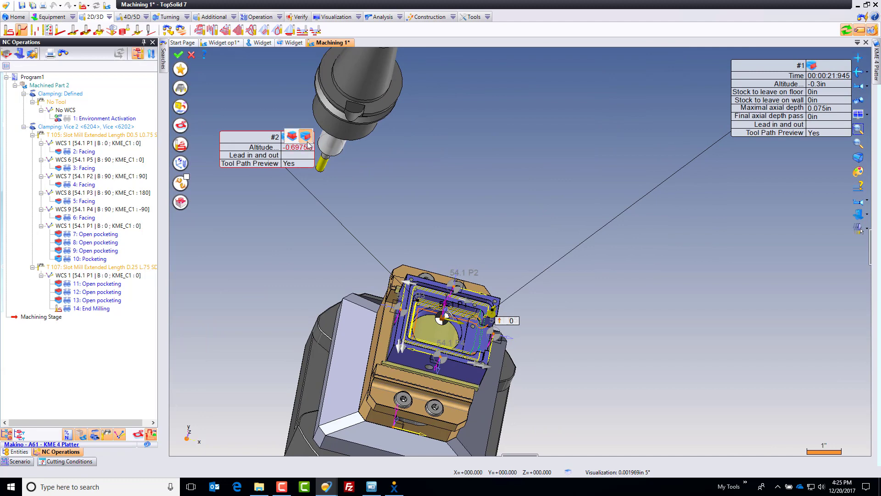
{"action": "left_click", "coordinate": [307, 140]}
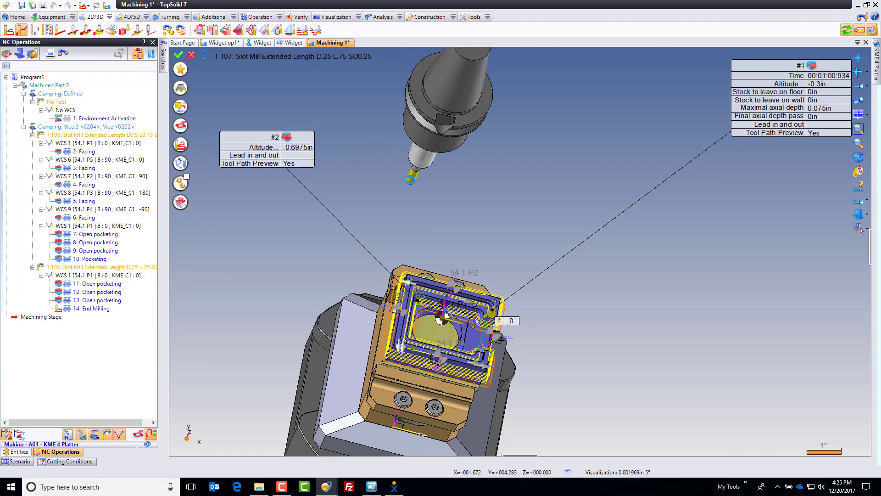
Limit the deeper pocket wall contour by setting its first and last machined points at the side opening's two outer corners.
{"action": "left_click_drag", "start_coordinate": [410, 179], "coordinate": [232, 157]}
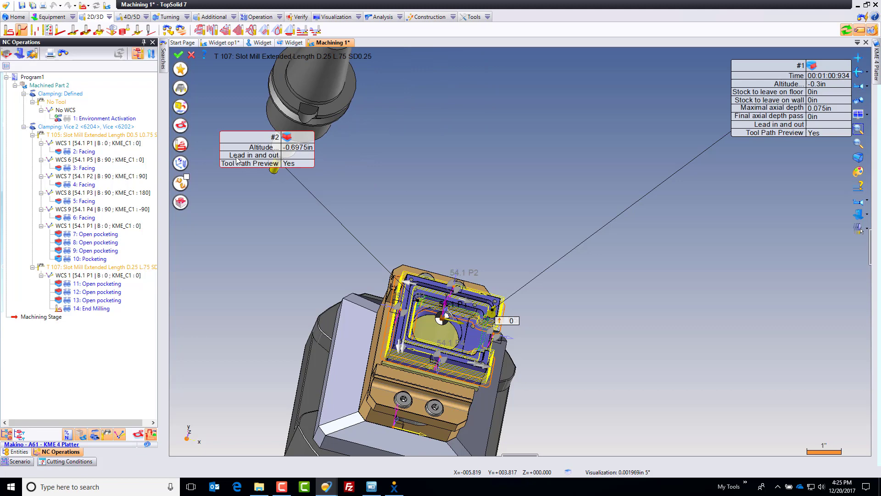
{"action": "left_click", "coordinate": [299, 156]}
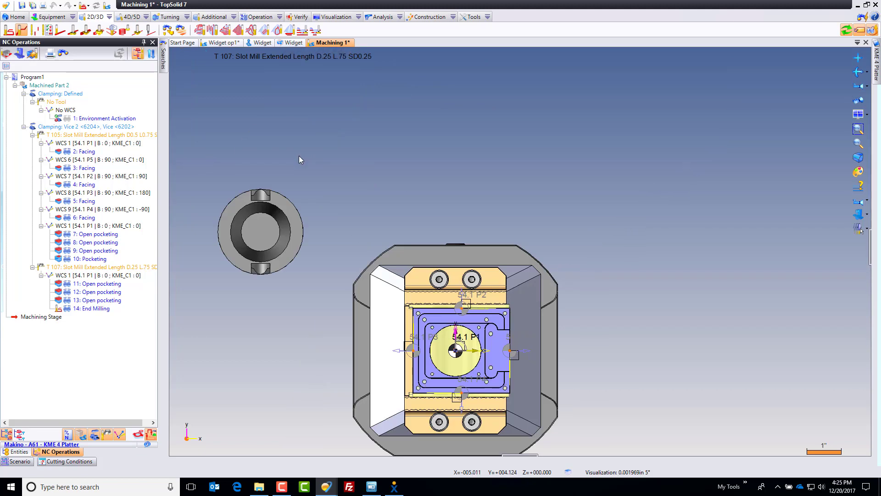
{"action": "scroll", "coordinate": [512, 361], "scroll_direction": "up", "scroll_amount": 5}
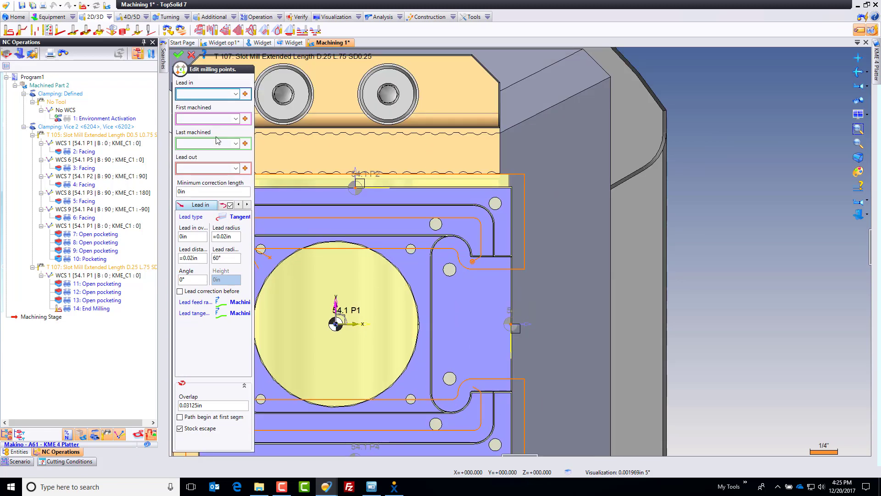
{"action": "left_click", "coordinate": [206, 118]}
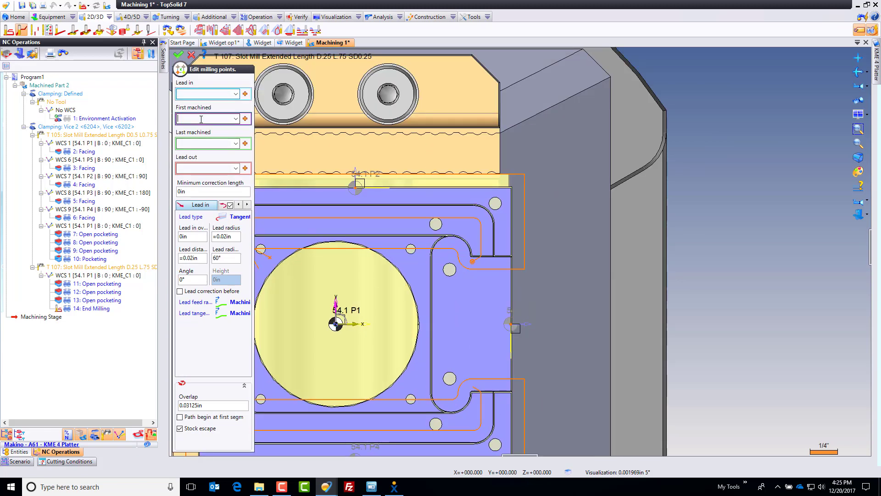
{"action": "left_click", "coordinate": [513, 260]}
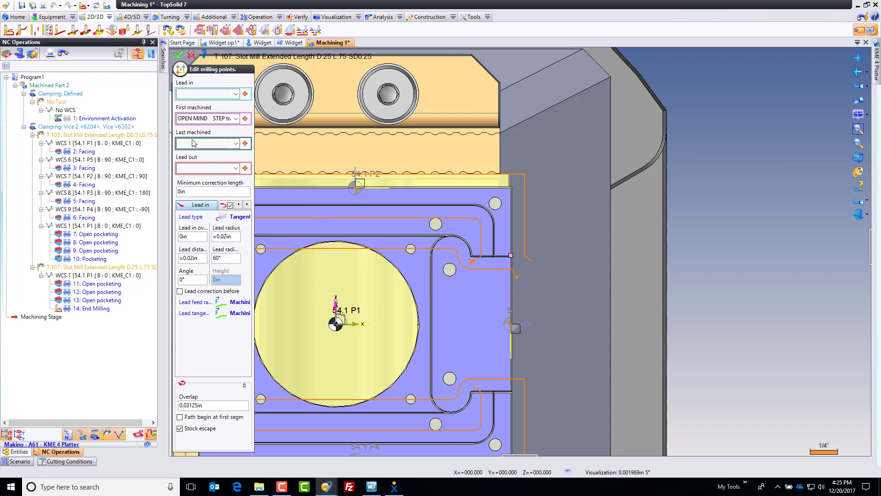
{"action": "left_click", "coordinate": [512, 392]}
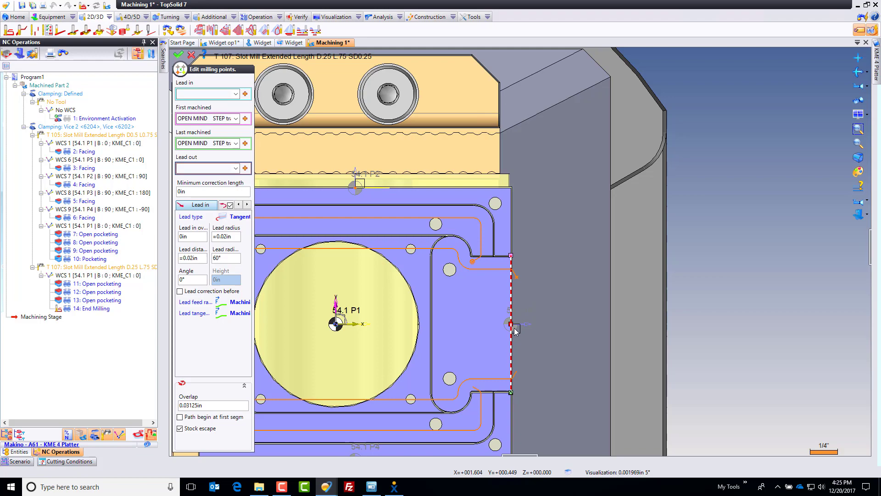
{"action": "left_click", "coordinate": [191, 56]}
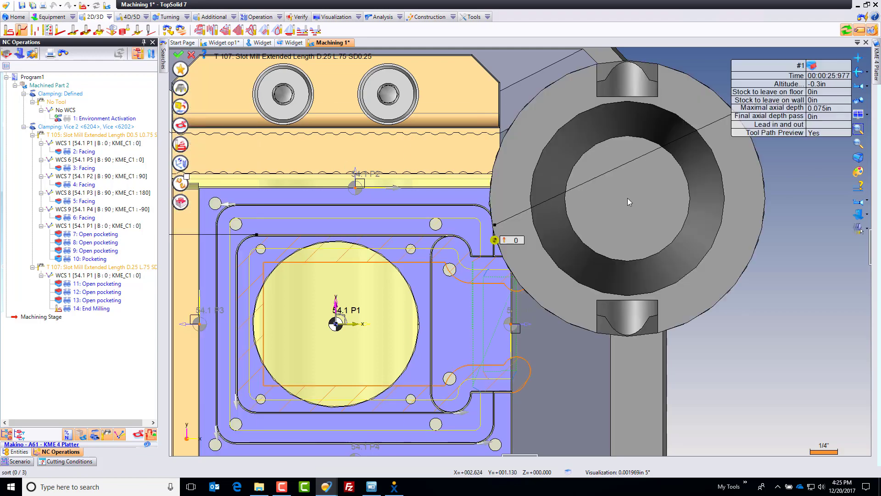
Inspect the wall toolpaths around the side opening and validate the side milling operation.
{"action": "middle_click_drag", "start_coordinate": [460, 275], "coordinate": [443, 229]}
{"action": "scroll", "coordinate": [443, 229], "scroll_direction": "up", "scroll_amount": 8}
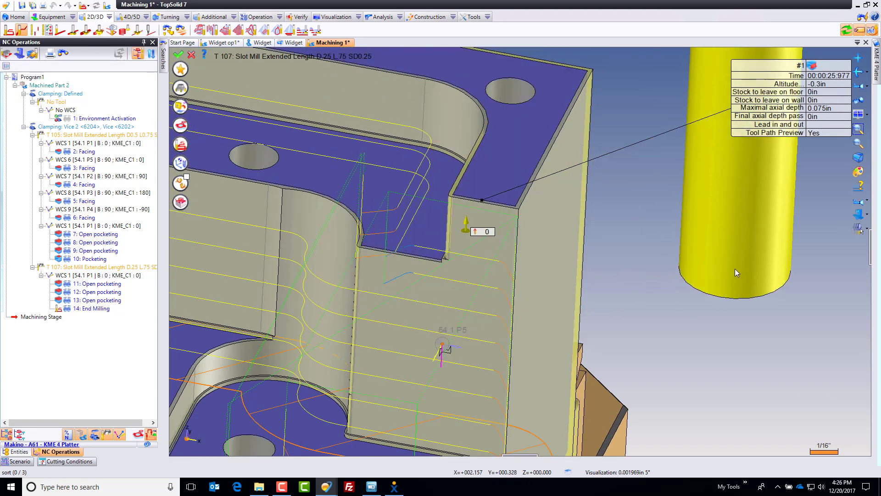
{"action": "scroll", "coordinate": [632, 296], "scroll_direction": "down", "scroll_amount": 8}
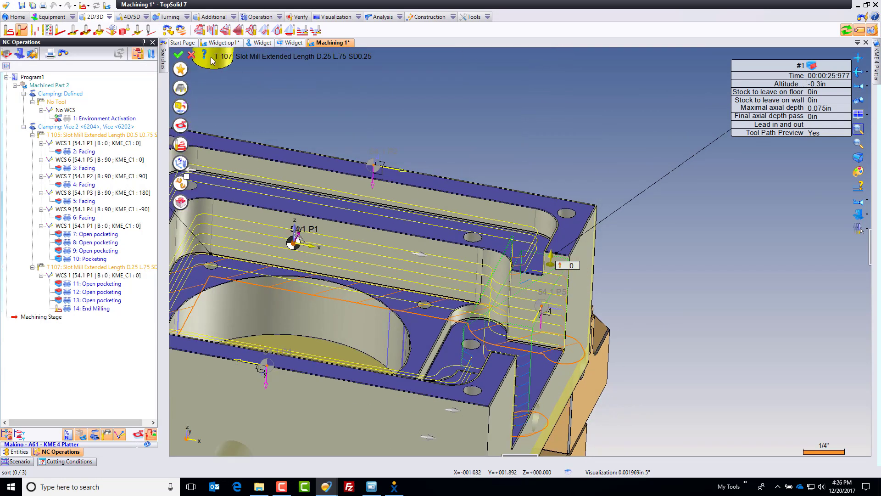
{"action": "left_click", "coordinate": [178, 56]}
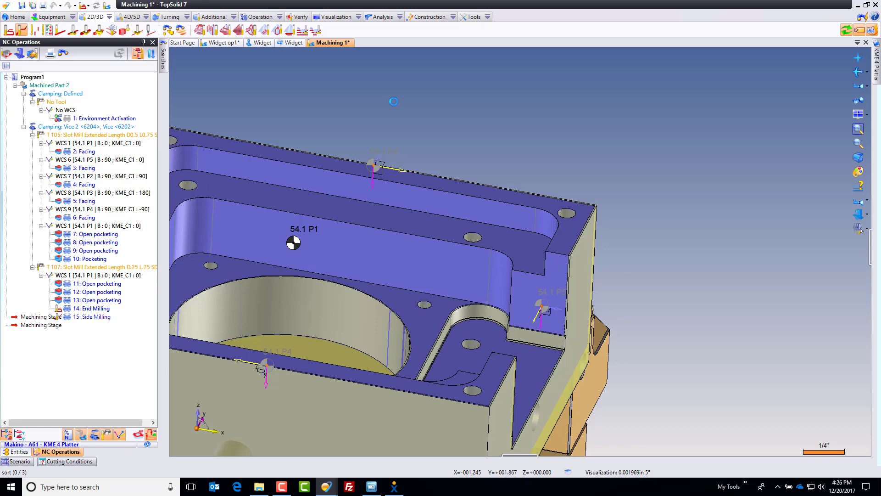
Side mill the lowest pocket's wall with truncated contouring and the large circular bore's wall as a second contour, using T 107.
{"action": "key", "text": "Escape"}
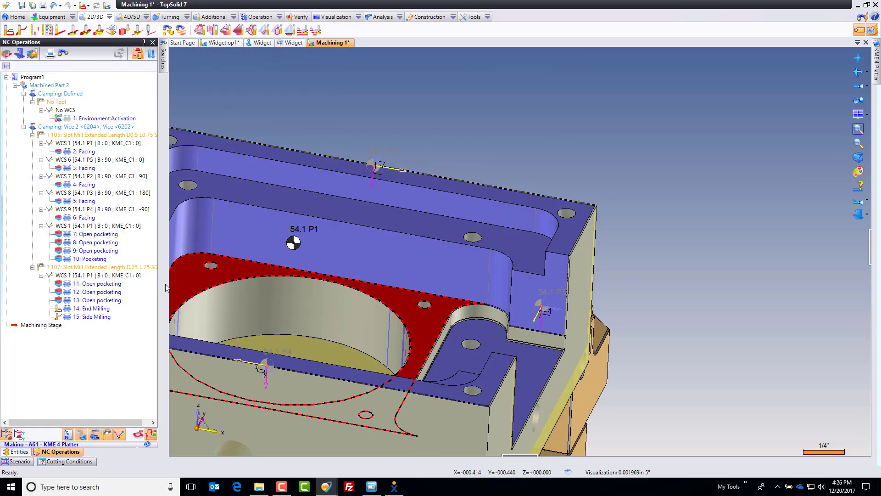
{"action": "scroll", "coordinate": [461, 354], "scroll_direction": "down", "scroll_amount": 1}
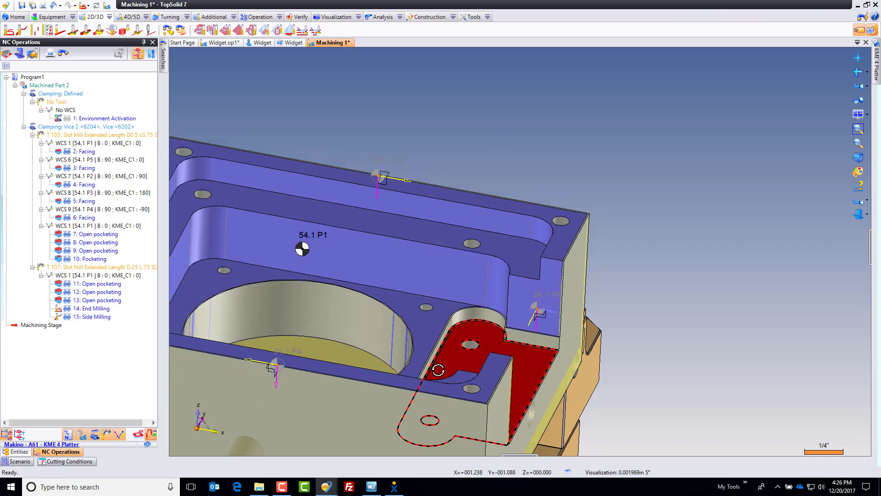
{"action": "middle_click_drag", "start_coordinate": [437, 370], "coordinate": [446, 357]}
{"action": "right_click", "coordinate": [445, 341]}
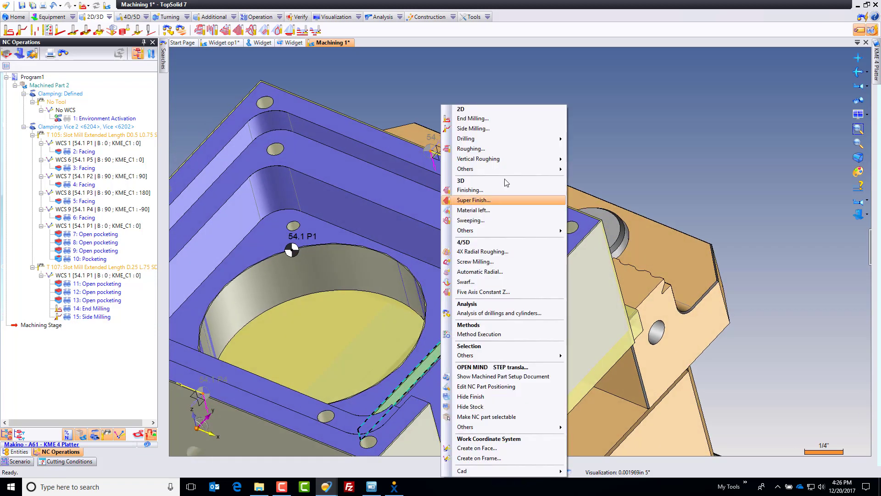
{"action": "left_click", "coordinate": [510, 129]}
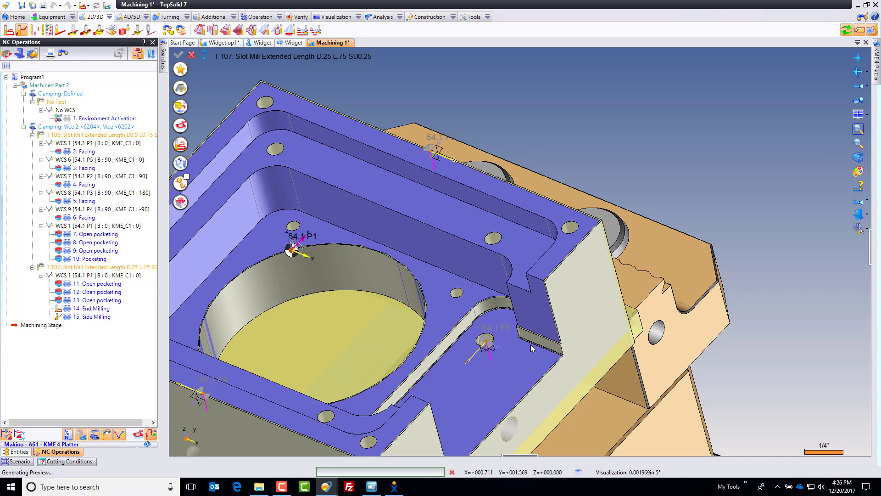
{"action": "scroll", "coordinate": [529, 344], "scroll_direction": "down", "scroll_amount": 3}
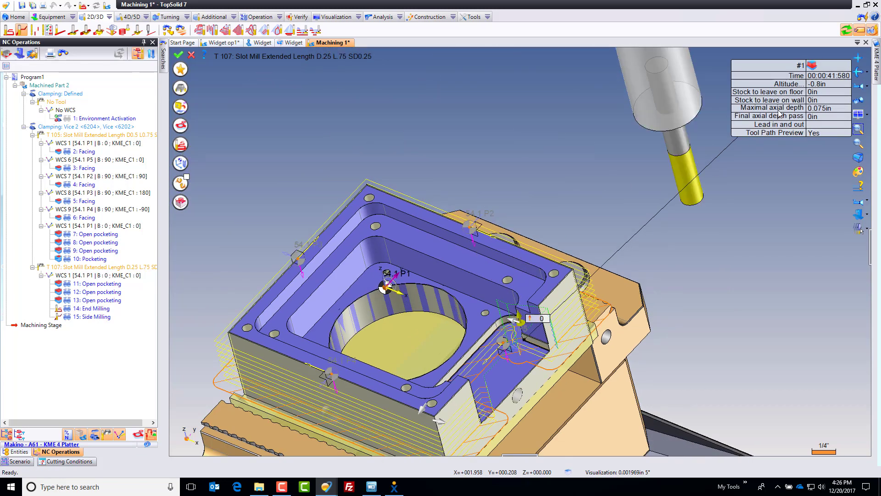
{"action": "left_click", "coordinate": [811, 67]}
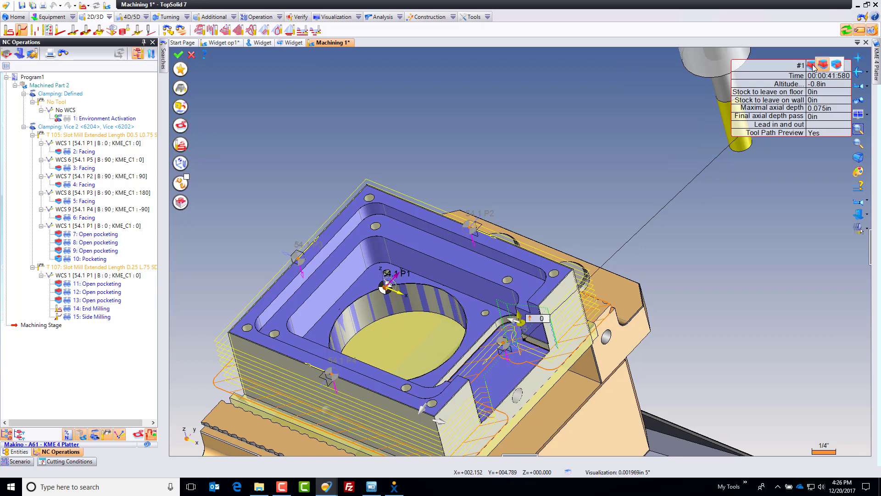
{"action": "left_click", "coordinate": [835, 67]}
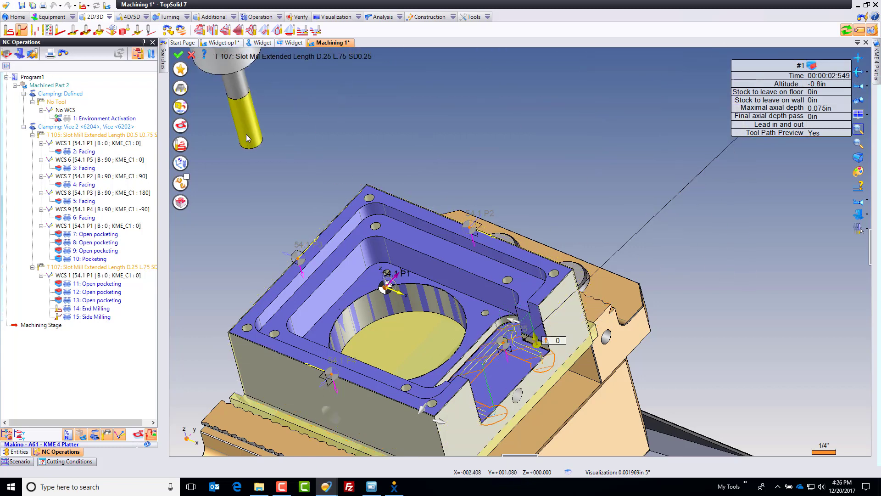
{"action": "left_click", "coordinate": [181, 128]}
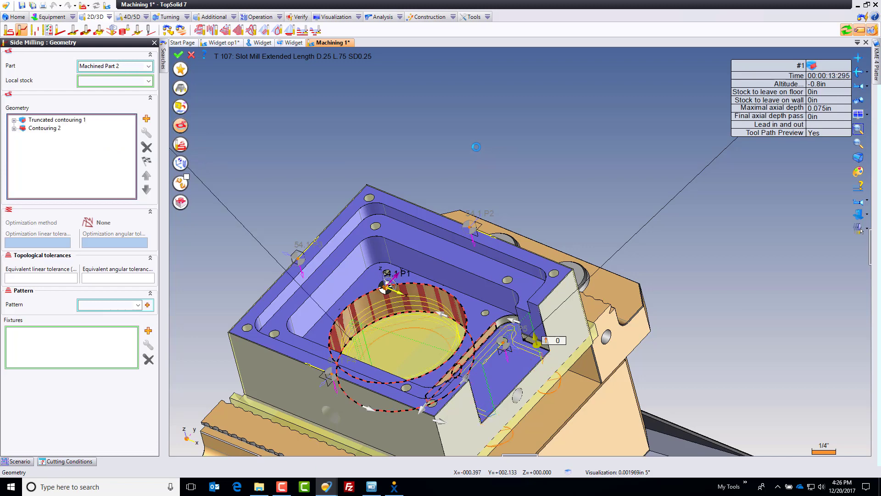
{"action": "left_click", "coordinate": [179, 55]}
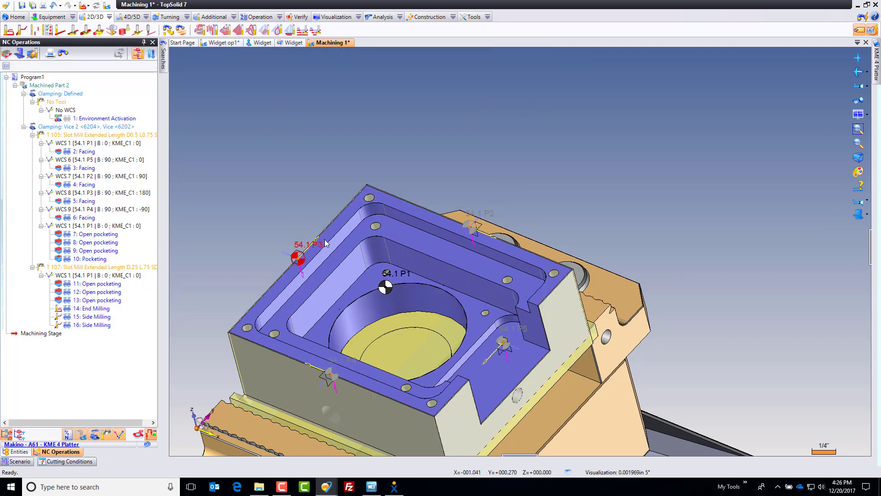
Start an end milling operation on the side face around the opening and review its work coordinate system, keeping WCS 6 [54.1 P5].
{"action": "scroll", "coordinate": [551, 291], "scroll_direction": "down", "scroll_amount": 5}
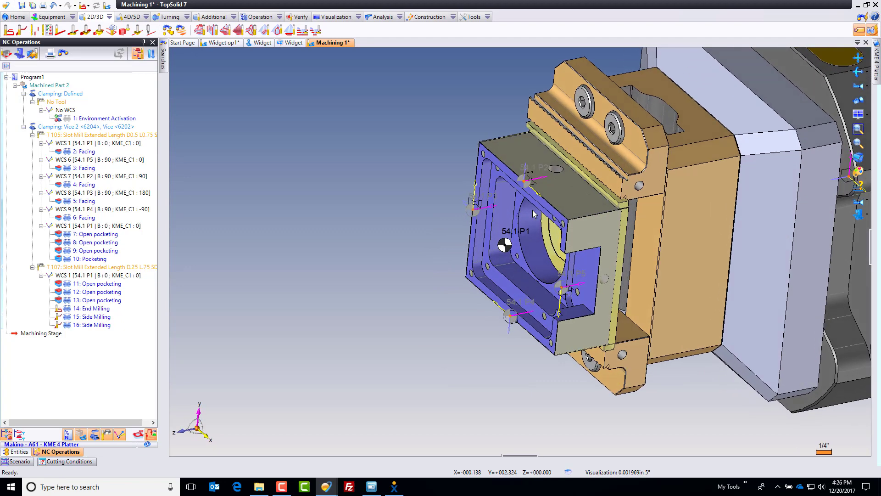
{"action": "right_click", "coordinate": [604, 232]}
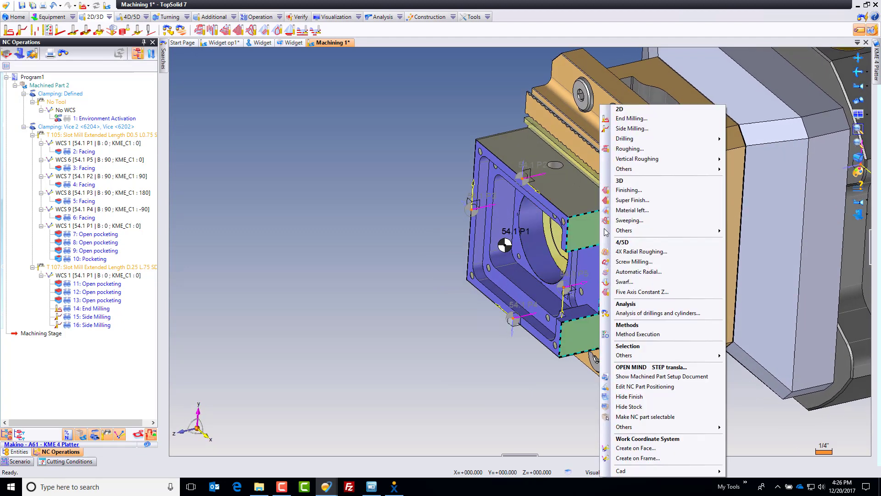
{"action": "left_click", "coordinate": [643, 118]}
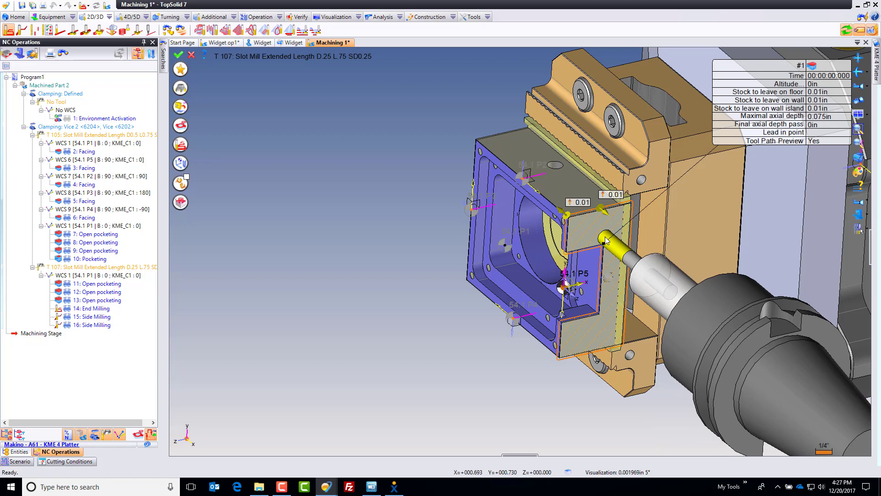
{"action": "left_click", "coordinate": [181, 163]}
{"action": "left_click", "coordinate": [131, 114]}
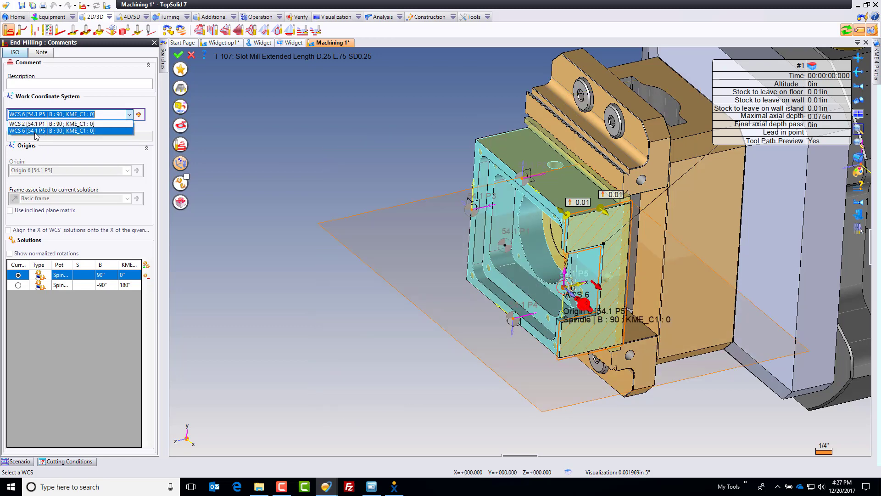
{"action": "left_click", "coordinate": [296, 234]}
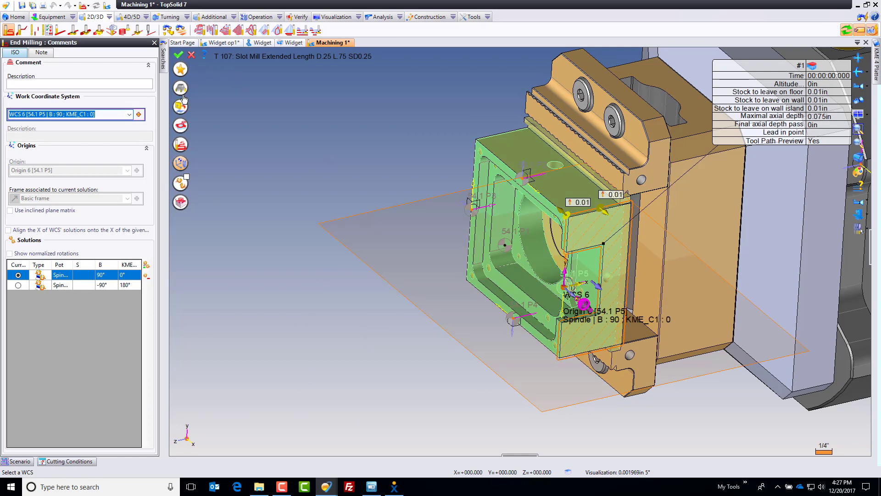
{"action": "left_click", "coordinate": [180, 163]}
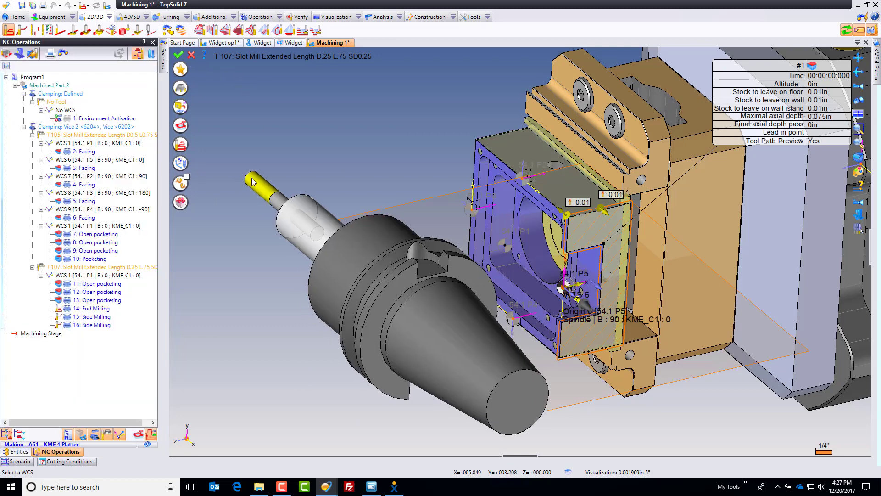
Assign tool T 106, Slot Mill Extended Length D0.5 L0.75 SD0.5, to the side face operation.
{"action": "left_click_drag", "start_coordinate": [252, 181], "coordinate": [227, 166]}
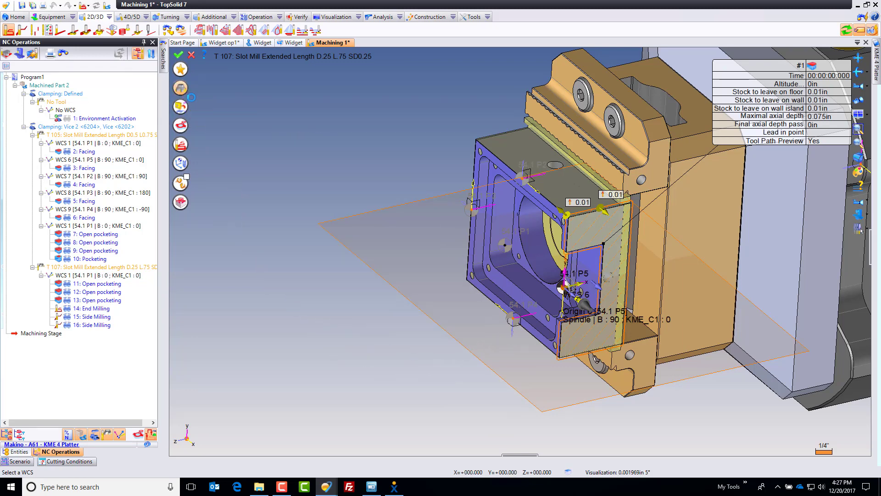
{"action": "left_click", "coordinate": [180, 88]}
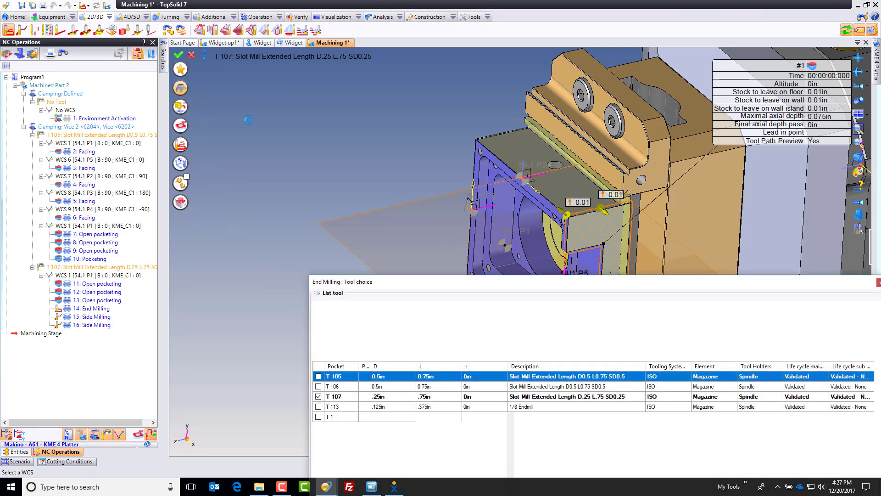
{"action": "left_click", "coordinate": [319, 386]}
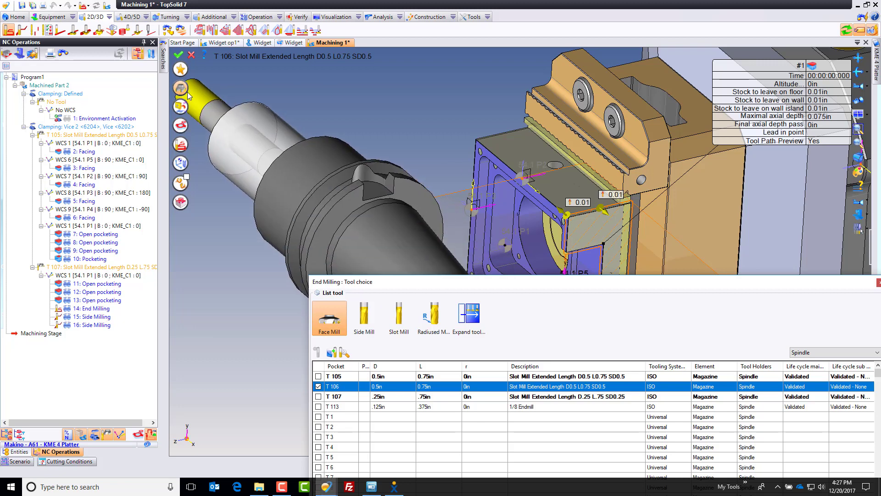
Set the cutting conditions to a 9000 rpm spindle rate and a tooth feed rate of .008 in/tooth.
{"action": "left_click", "coordinate": [180, 107]}
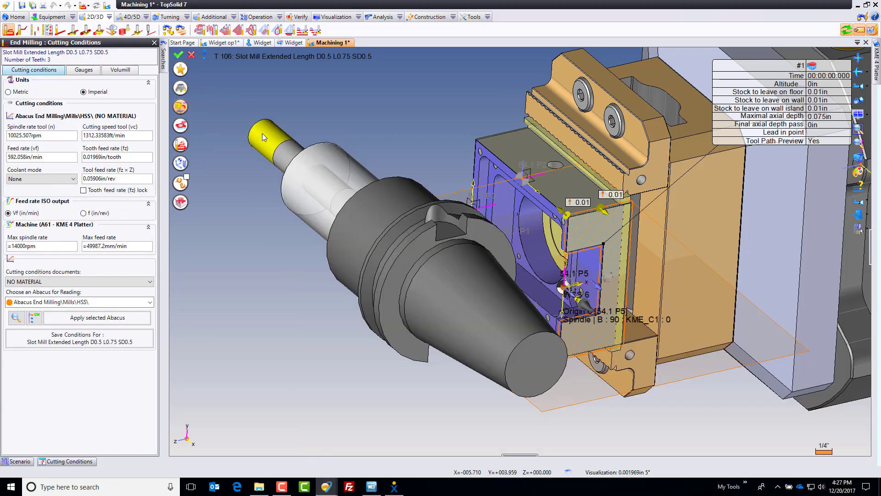
{"action": "left_click", "coordinate": [25, 134]}
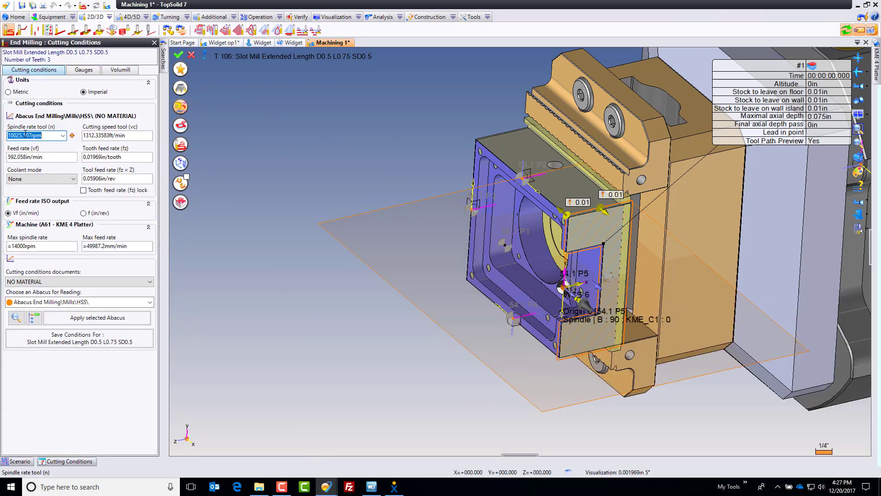
{"action": "type", "text": "9000"}
{"action": "key", "text": "Tab"}
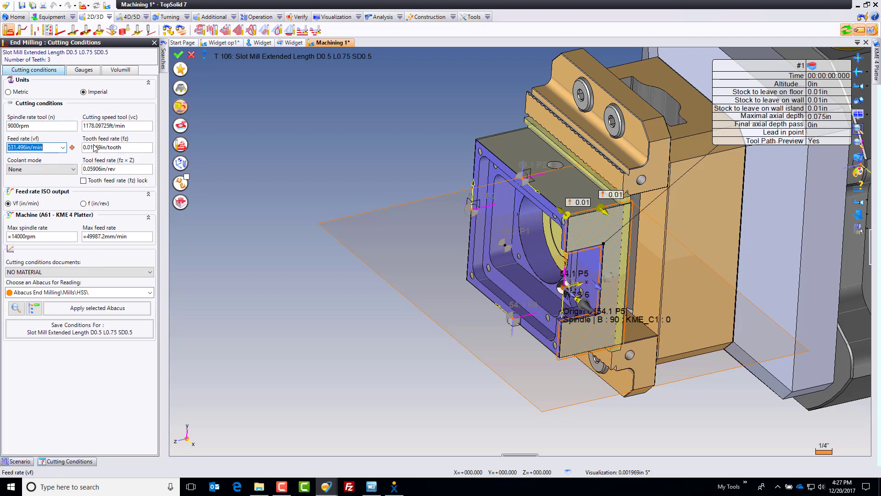
{"action": "left_click", "coordinate": [95, 147]}
{"action": "type", "text": ".008"}
{"action": "key", "text": "Tab"}
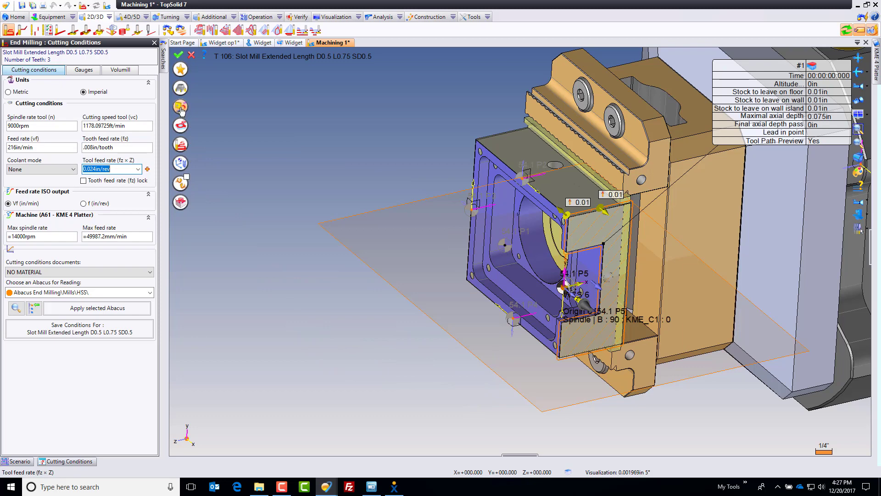
{"action": "left_click", "coordinate": [181, 107]}
Set the stock to leave on the floor to 0 in and validate the side face finishing operation.
{"action": "middle_click_drag", "start_coordinate": [599, 246], "coordinate": [471, 209]}
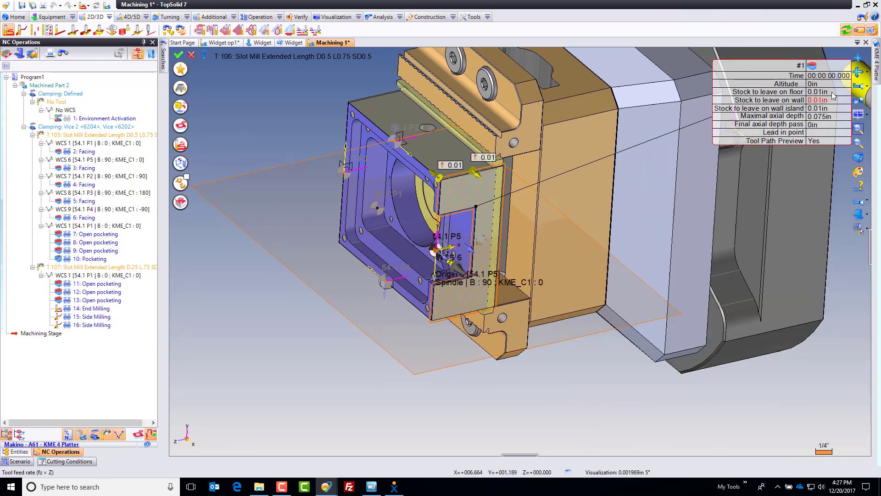
{"action": "left_click", "coordinate": [822, 92]}
{"action": "type", "text": "0"}
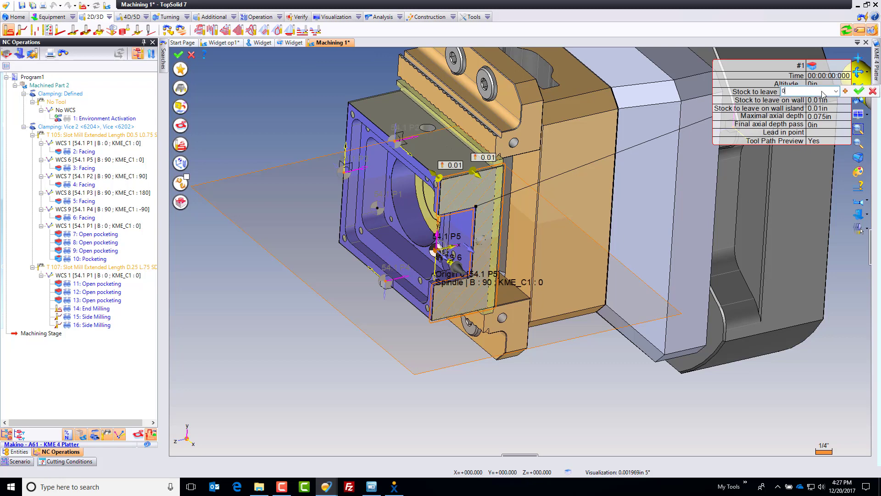
{"action": "key", "text": "Return"}
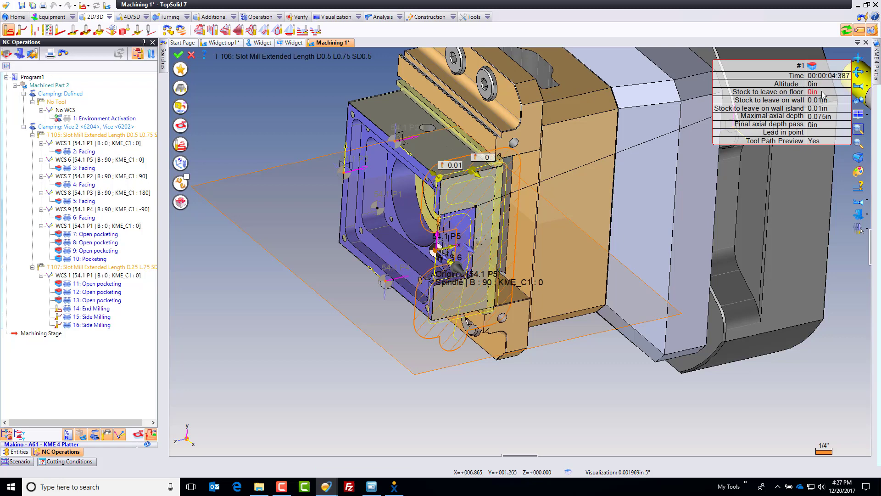
{"action": "left_click", "coordinate": [178, 55]}
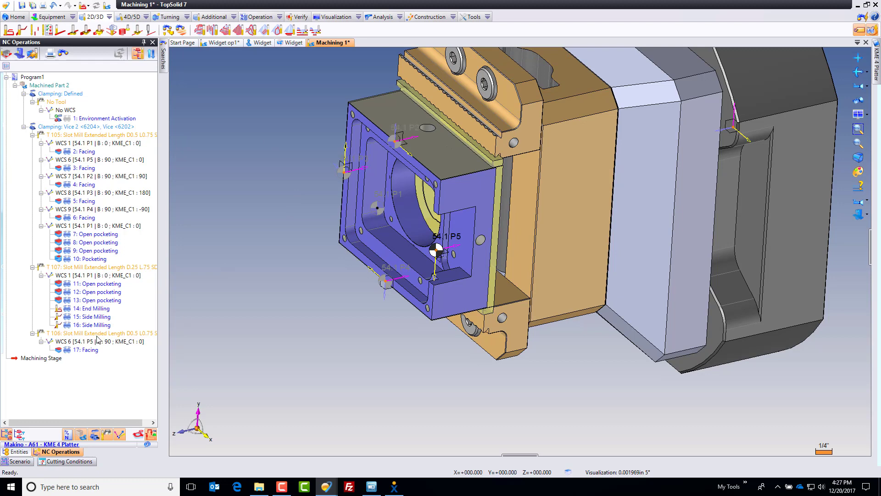
Copy the T 106 facing operation onto the other three side faces at origins P2, P3 and P4.
{"action": "left_click", "coordinate": [86, 350]}
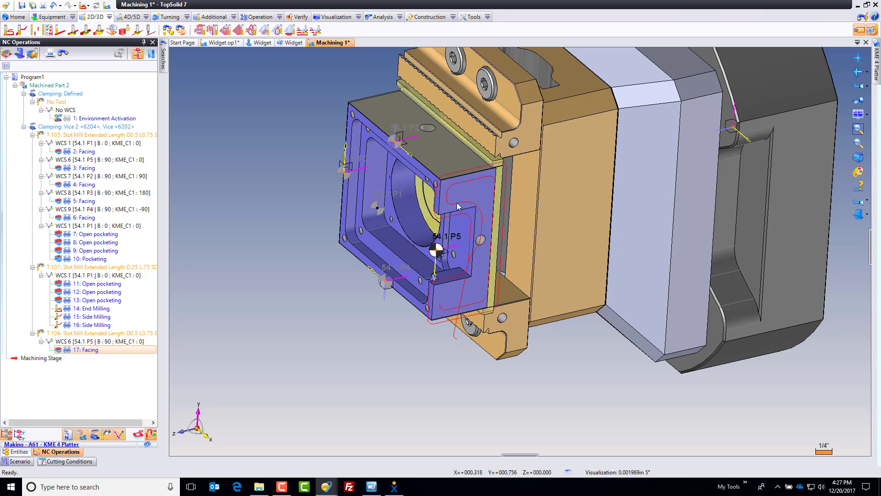
{"action": "left_click", "coordinate": [434, 148]}
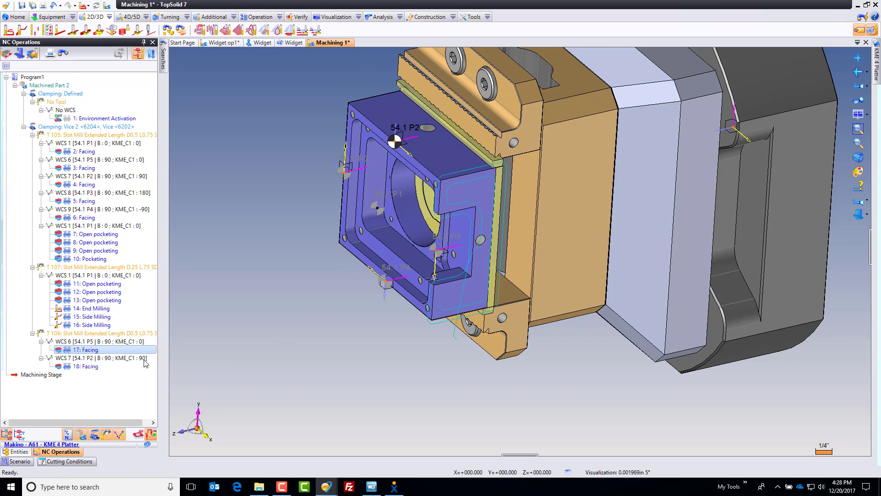
{"action": "left_click", "coordinate": [110, 366]}
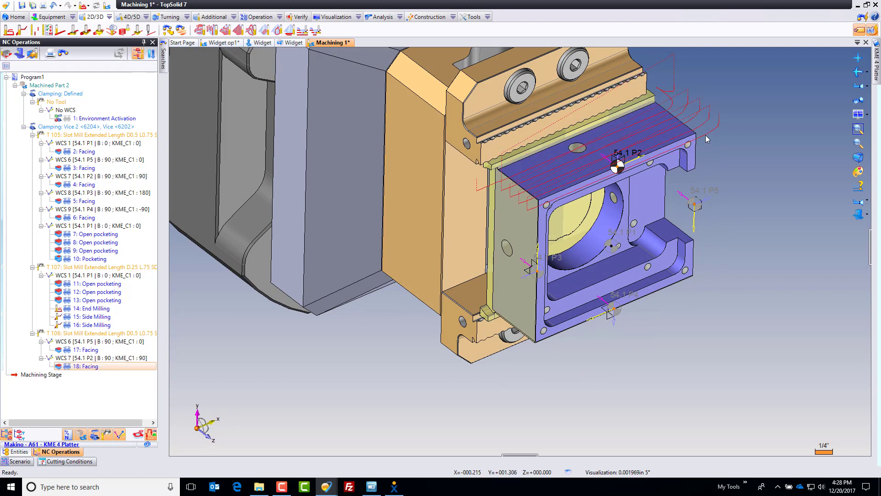
{"action": "left_click", "coordinate": [517, 248]}
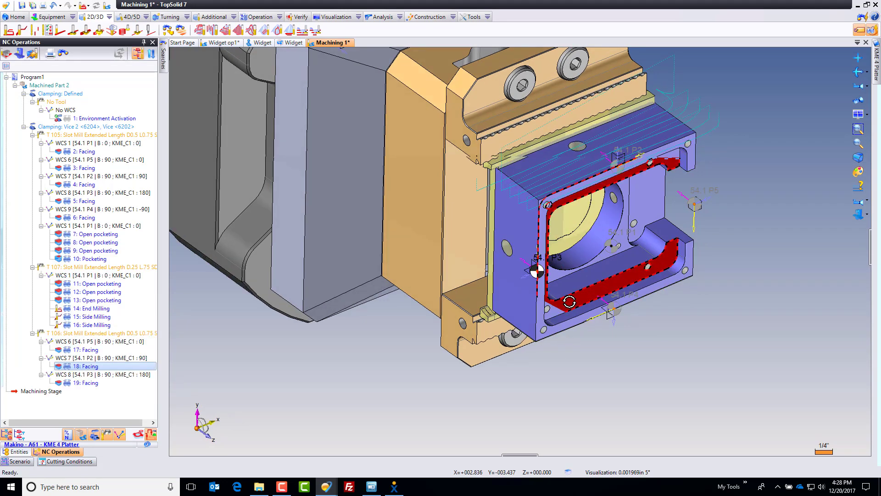
{"action": "middle_click_drag", "start_coordinate": [569, 302], "coordinate": [569, 253]}
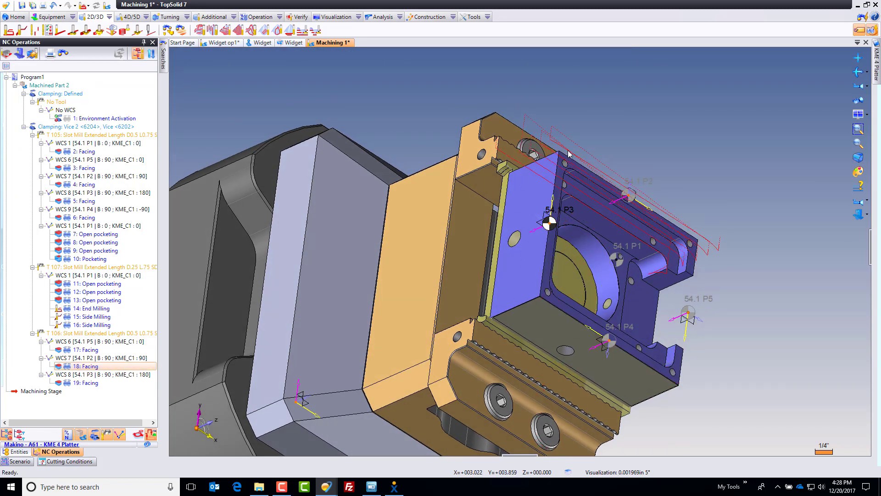
{"action": "left_click", "coordinate": [531, 324]}
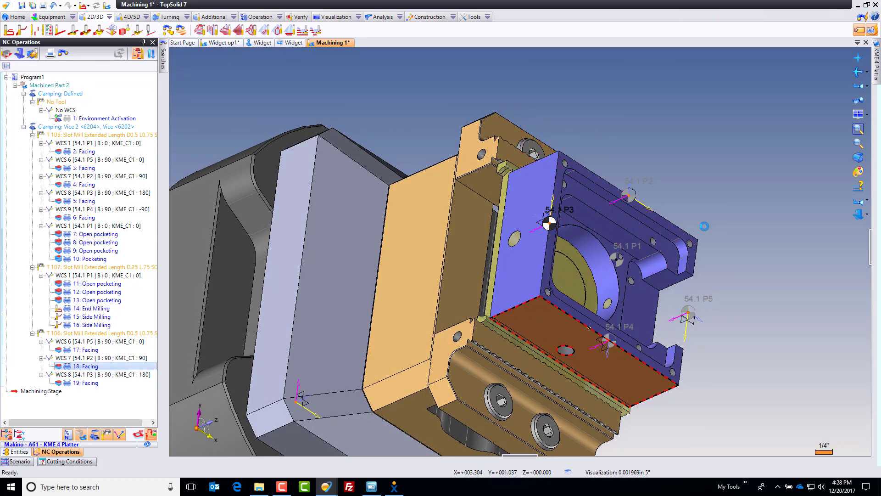